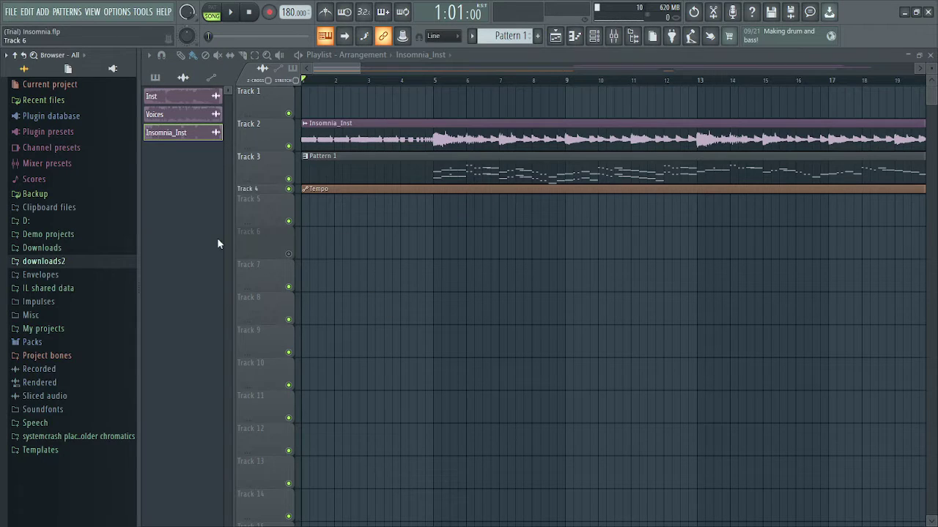
Step: Open Pattern 1 in the piano roll and display the notes of the the_aftons_cale by Punkett channel
{"action": "double_click", "coordinate": [374, 175]}
{"action": "scroll", "coordinate": [403, 198], "scroll_direction": "down", "scroll_amount": 3}
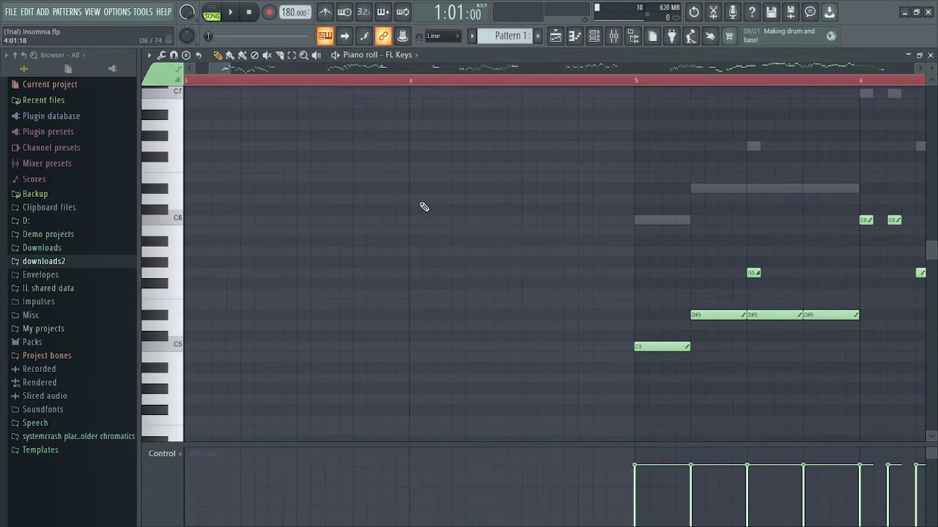
{"action": "scroll", "coordinate": [408, 195], "scroll_direction": "down", "scroll_amount": 6}
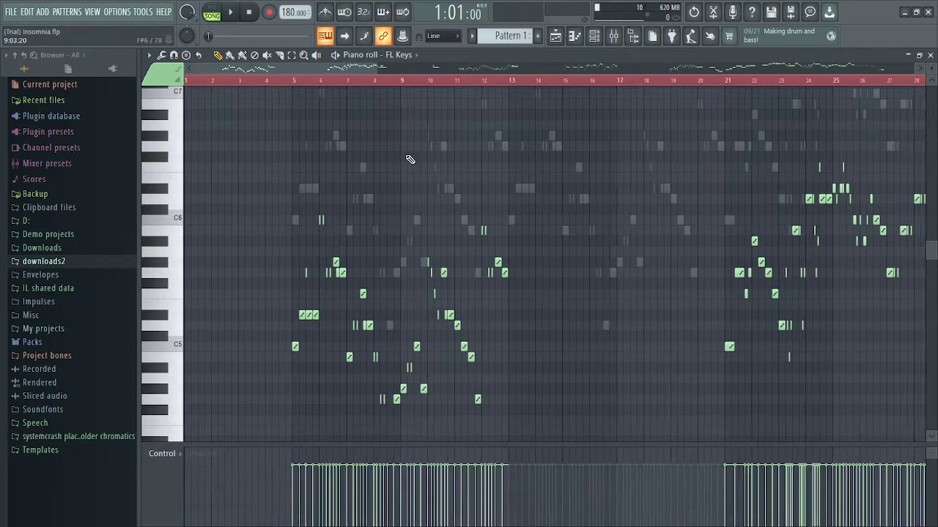
{"action": "left_click", "coordinate": [400, 55]}
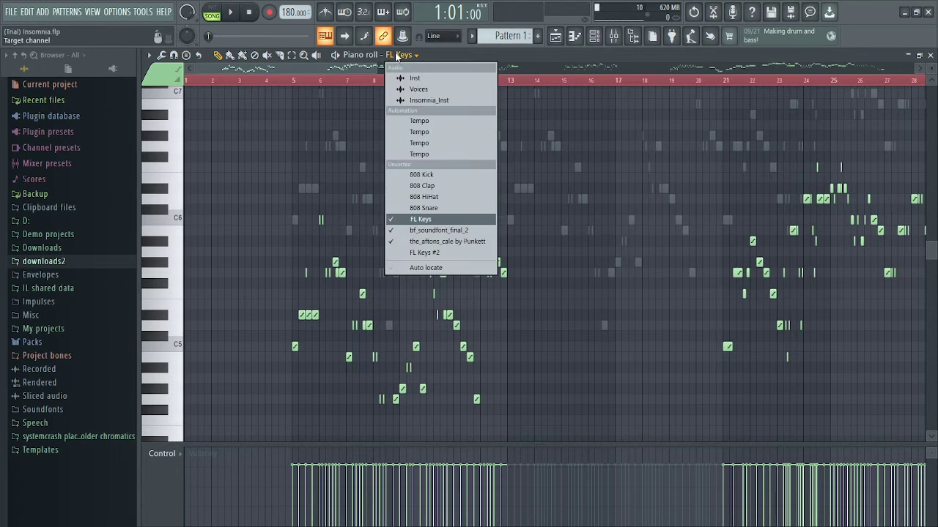
{"action": "left_click", "coordinate": [449, 241]}
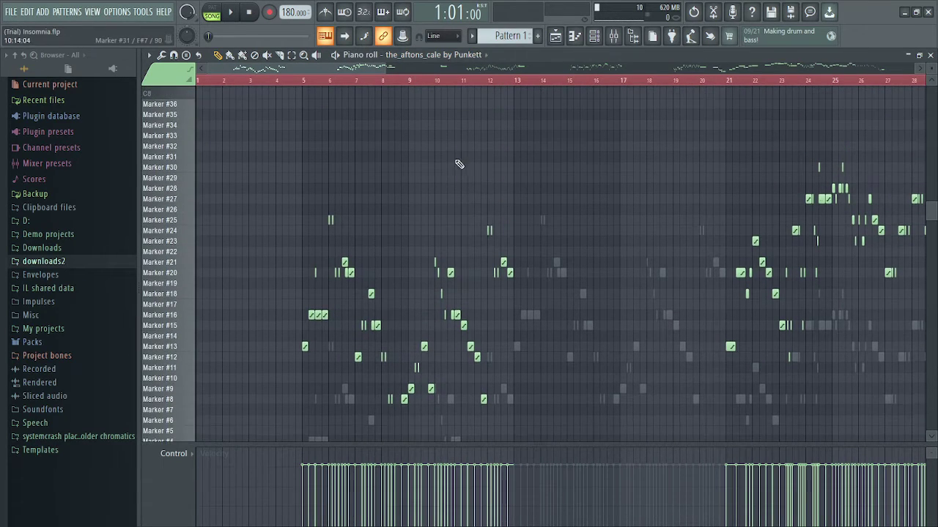
{"action": "scroll", "coordinate": [433, 163], "scroll_direction": "down", "scroll_amount": 2}
{"action": "scroll", "coordinate": [391, 161], "scroll_direction": "up", "scroll_amount": 6}
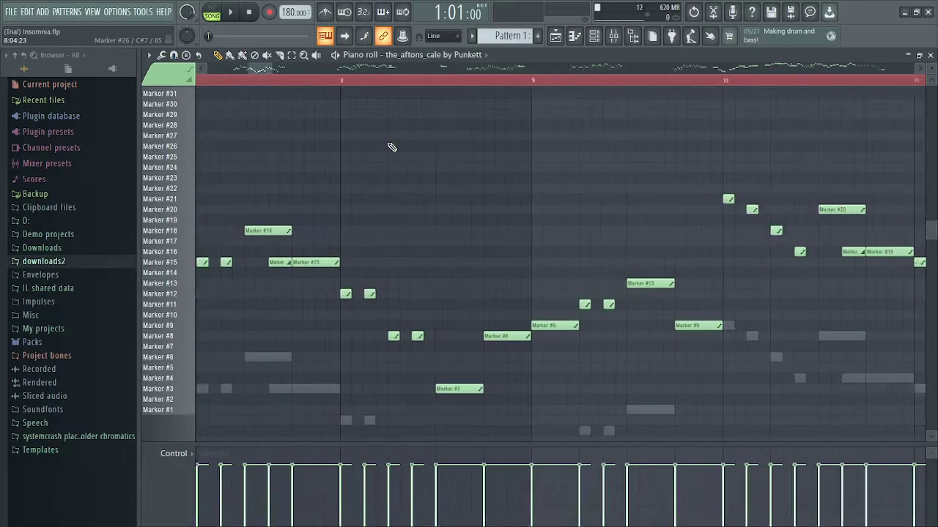
{"action": "scroll", "coordinate": [392, 147], "scroll_direction": "up", "scroll_amount": 1}
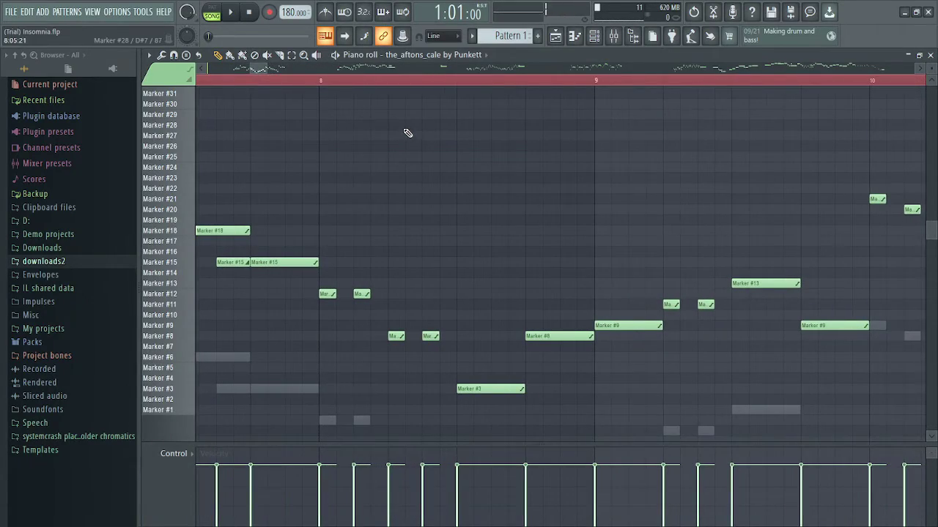
{"action": "scroll", "coordinate": [408, 132], "scroll_direction": "down", "scroll_amount": 5}
{"action": "scroll", "coordinate": [325, 203], "scroll_direction": "up", "scroll_amount": 2}
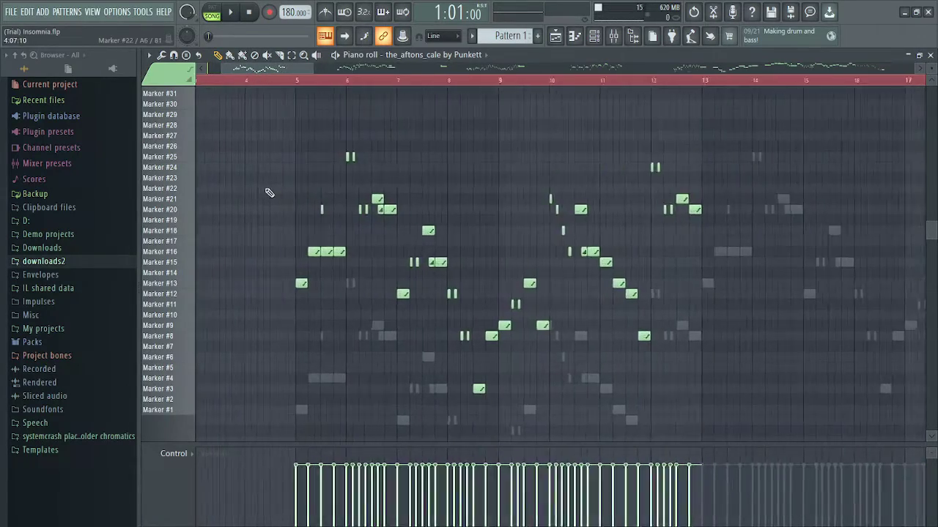
{"action": "scroll", "coordinate": [277, 189], "scroll_direction": "up", "scroll_amount": 4}
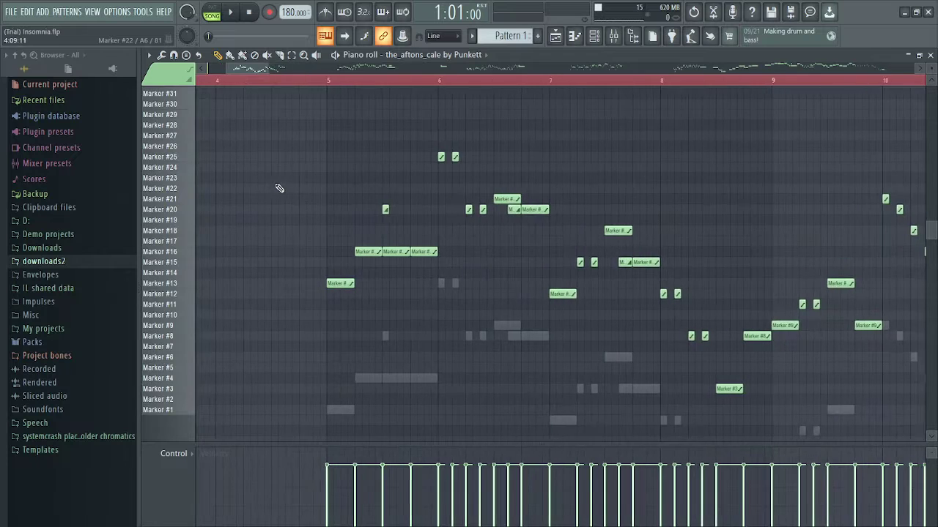
Step: Load the chromatic sample from the database chromatic folder in Downloads into a new Slicex channel
{"action": "left_click", "coordinate": [71, 249]}
{"action": "scroll", "coordinate": [73, 258], "scroll_direction": "down", "scroll_amount": 3}
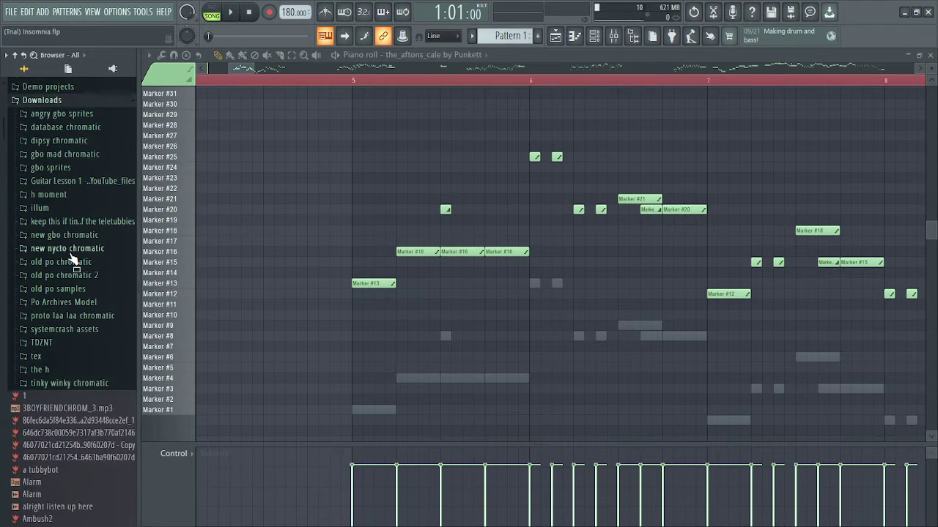
{"action": "scroll", "coordinate": [73, 265], "scroll_direction": "up", "scroll_amount": 3}
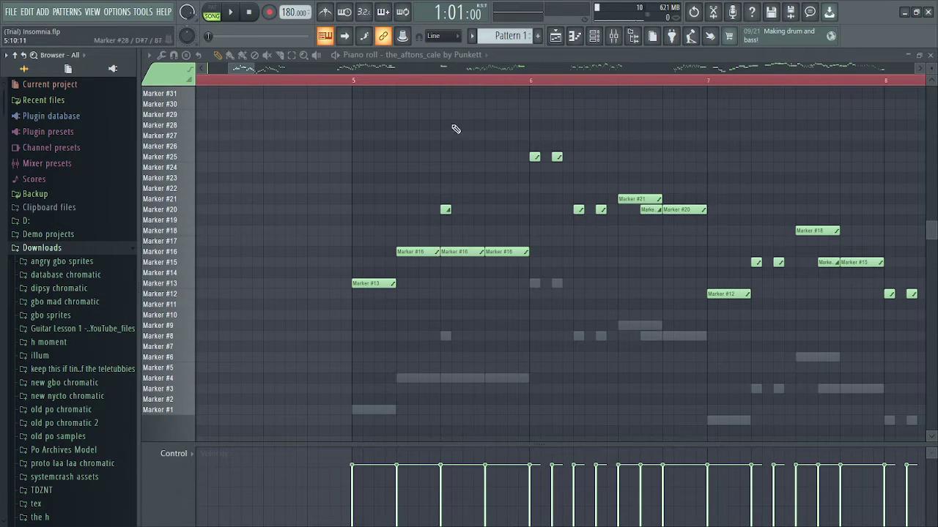
{"action": "left_click", "coordinate": [231, 70]}
{"action": "left_click_drag", "start_coordinate": [230, 70], "coordinate": [244, 74]}
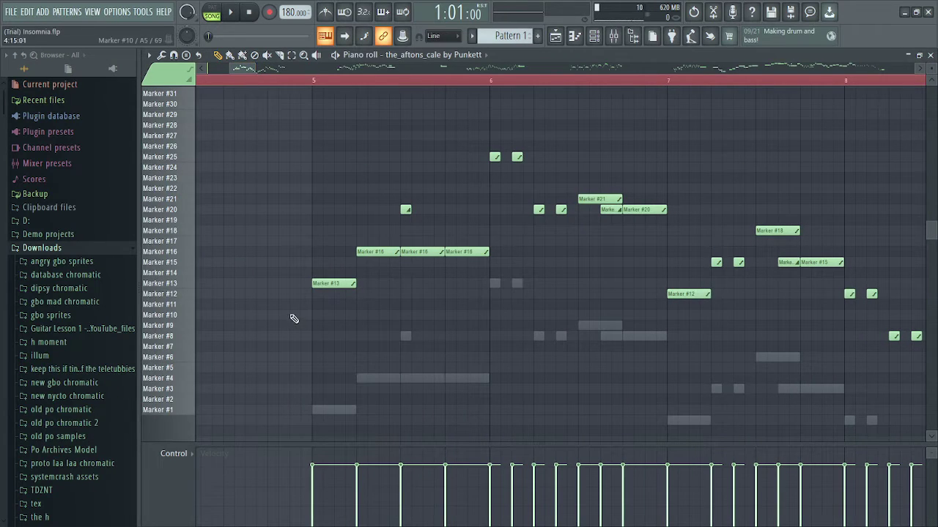
{"action": "scroll", "coordinate": [27, 292], "scroll_direction": "down", "scroll_amount": 1}
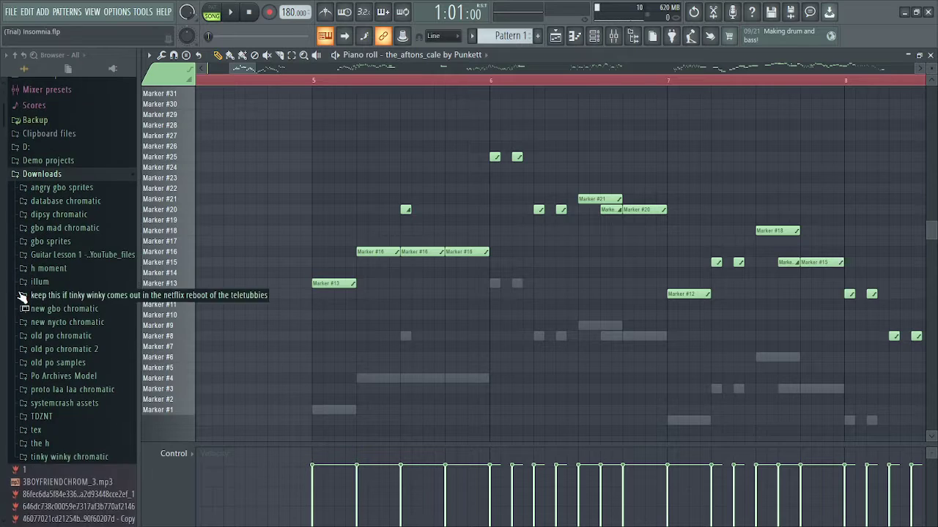
{"action": "scroll", "coordinate": [44, 286], "scroll_direction": "up", "scroll_amount": 1}
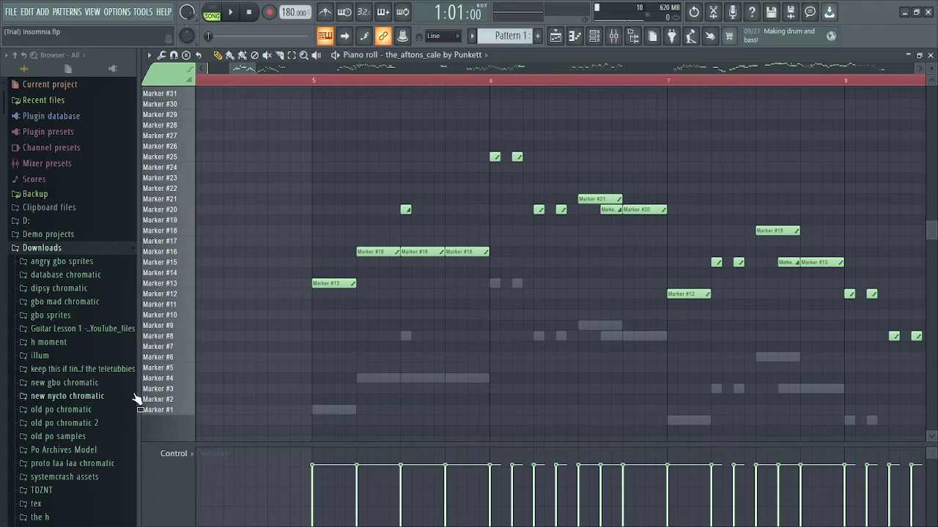
{"action": "left_click", "coordinate": [84, 277]}
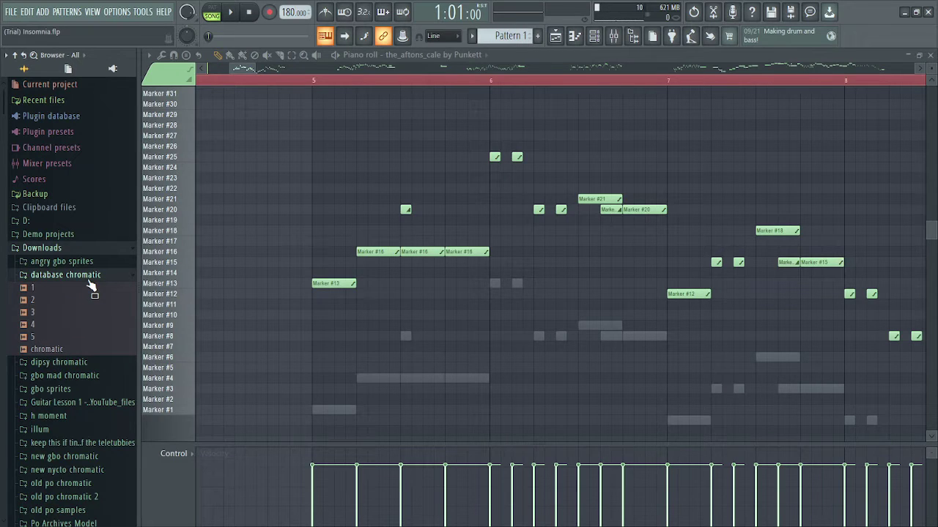
{"action": "right_click", "coordinate": [52, 352]}
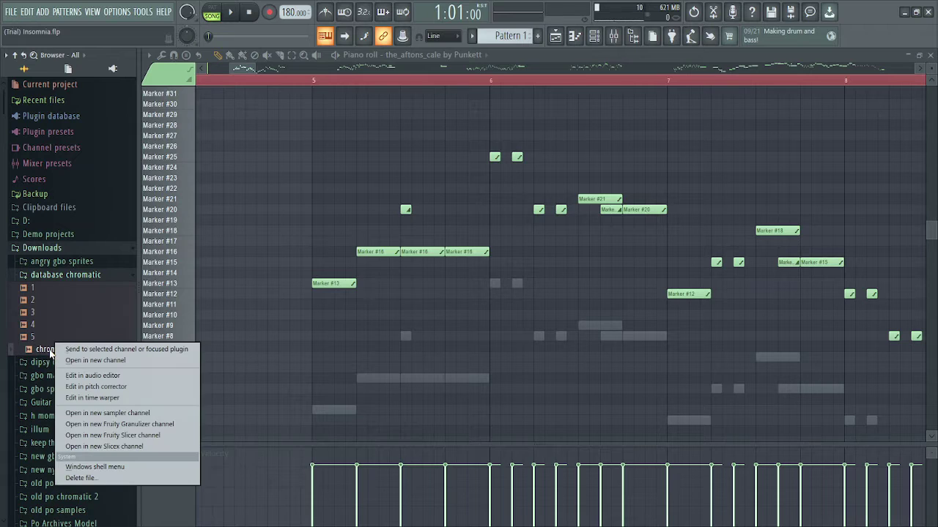
{"action": "left_click", "coordinate": [85, 447]}
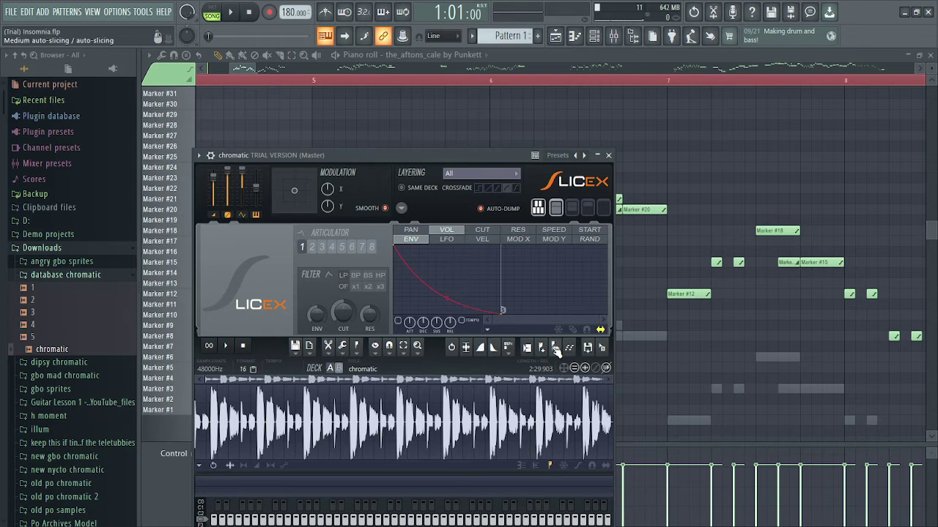
Step: Apply dull auto-slicing to the chromatic sample in Slicex and close the plugin window
{"action": "left_click", "coordinate": [557, 350]}
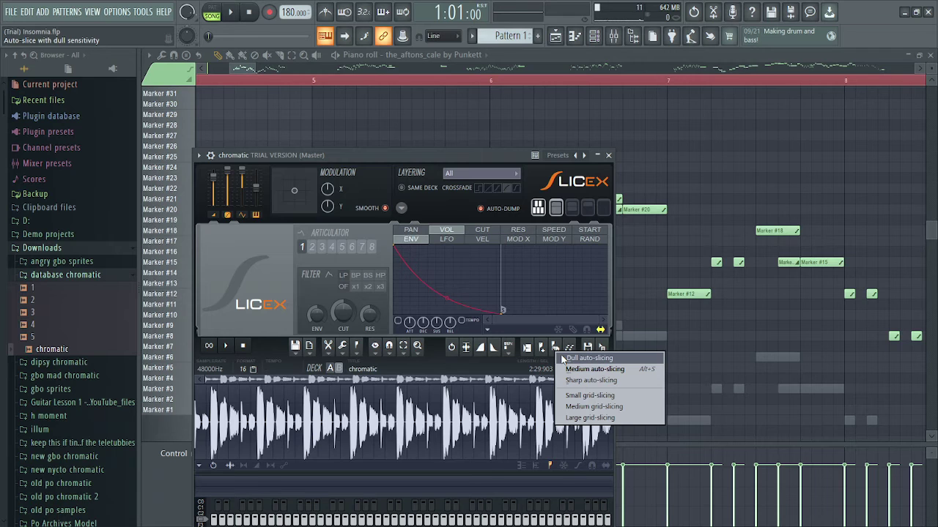
{"action": "left_click", "coordinate": [563, 359]}
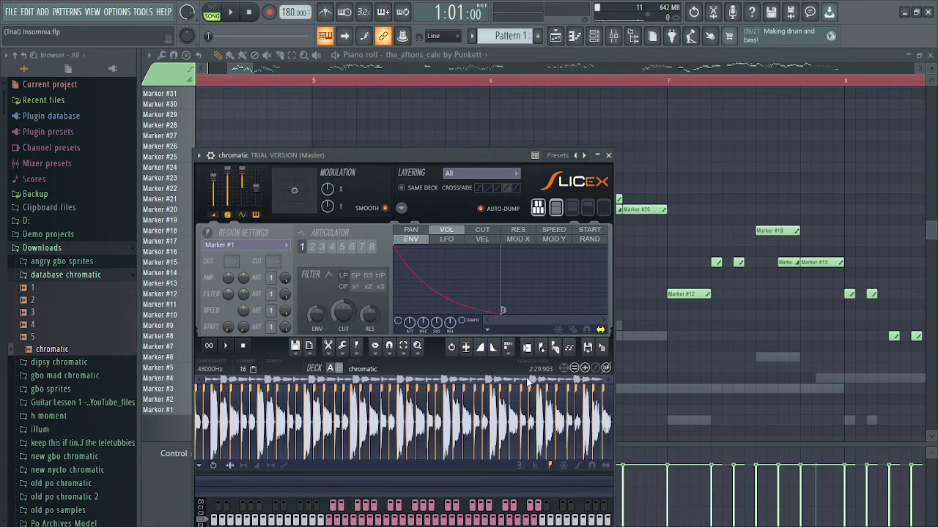
{"action": "left_click", "coordinate": [608, 155]}
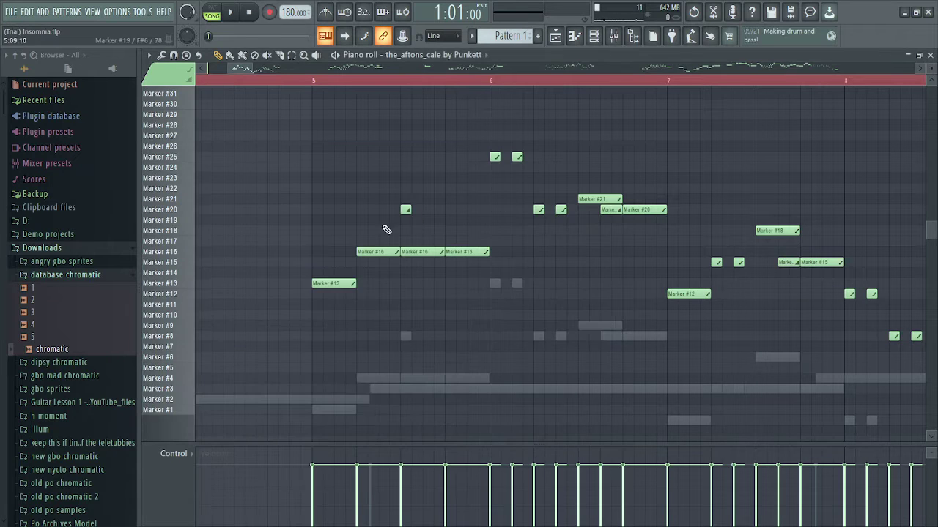
Step: Show the new chromatic channel in the piano roll and delete the long notes dumped there by Slicex
{"action": "left_click", "coordinate": [429, 55]}
{"action": "left_click", "coordinate": [419, 264]}
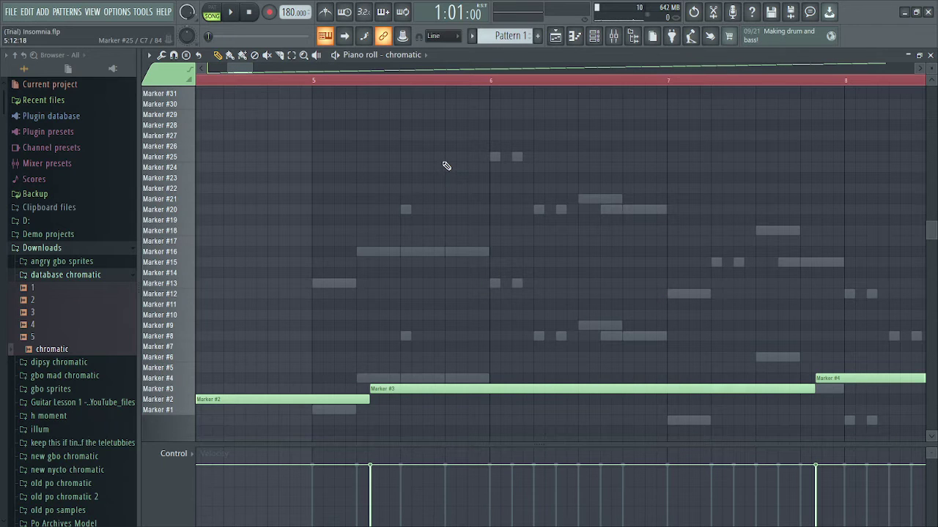
{"action": "scroll", "coordinate": [453, 126], "scroll_direction": "down", "scroll_amount": 3}
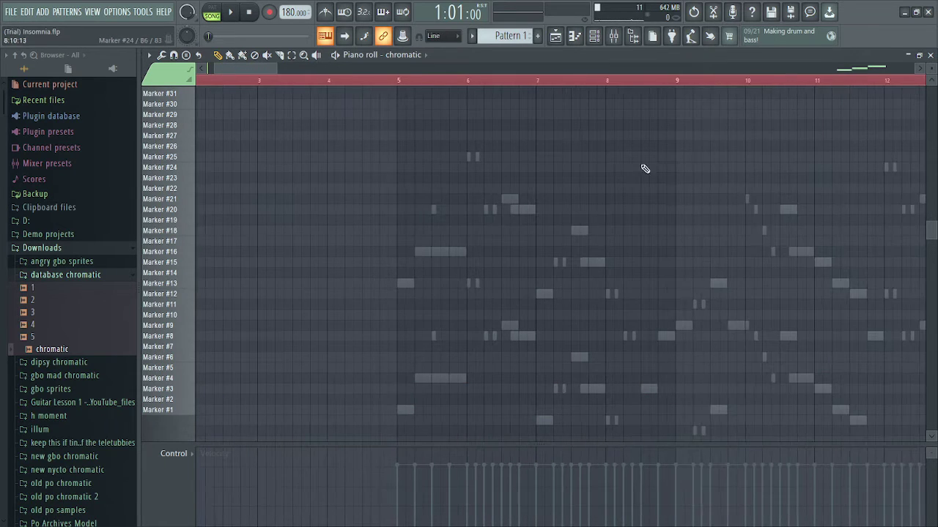
{"action": "scroll", "coordinate": [483, 125], "scroll_direction": "up", "scroll_amount": 4}
{"action": "left_click", "coordinate": [418, 55]}
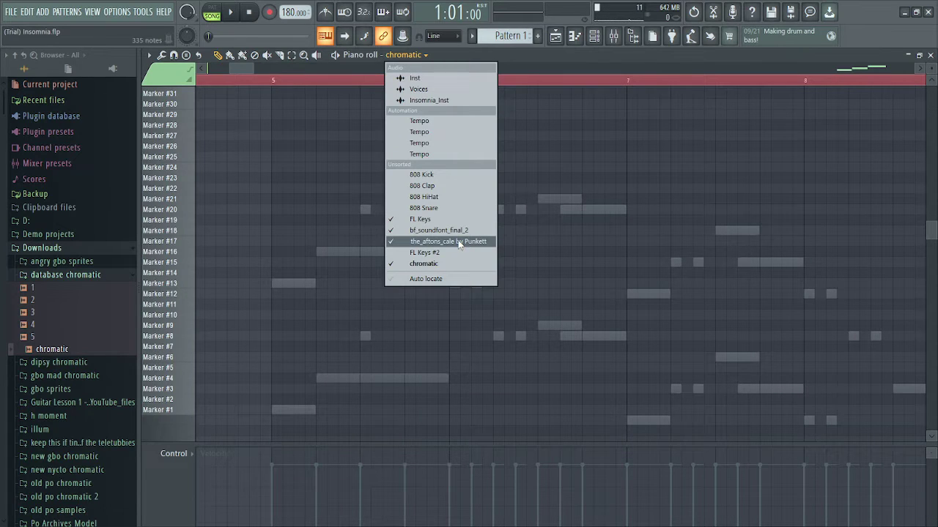
Step: Load the chromatic sample from the old po chromatic 2 folder in Downloads into a new Slicex channel
{"action": "left_click", "coordinate": [68, 281]}
{"action": "left_click", "coordinate": [68, 281]}
{"action": "left_click_drag", "start_coordinate": [98, 344], "coordinate": [81, 267]}
{"action": "scroll", "coordinate": [73, 382], "scroll_direction": "down", "scroll_amount": 5}
{"action": "scroll", "coordinate": [78, 389], "scroll_direction": "up", "scroll_amount": 3}
{"action": "scroll", "coordinate": [79, 389], "scroll_direction": "down", "scroll_amount": 5}
{"action": "left_click", "coordinate": [99, 276]}
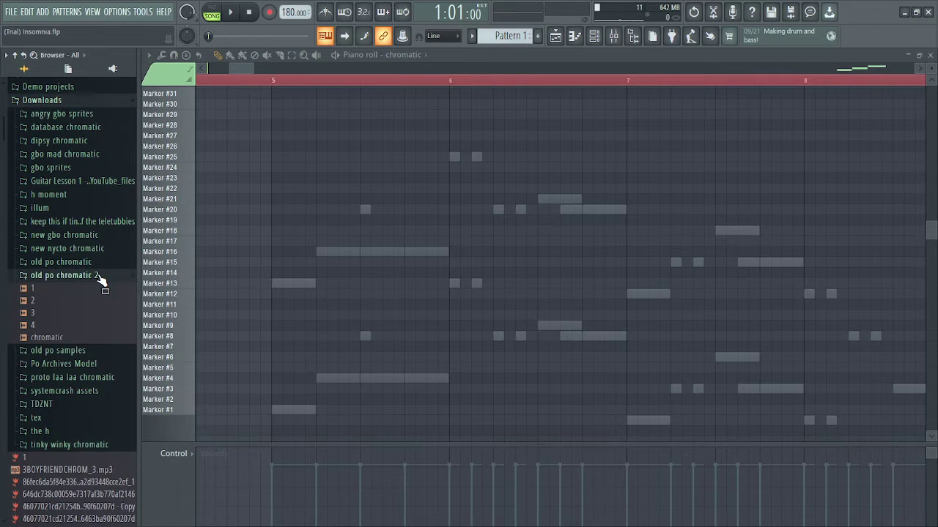
{"action": "right_click", "coordinate": [71, 343]}
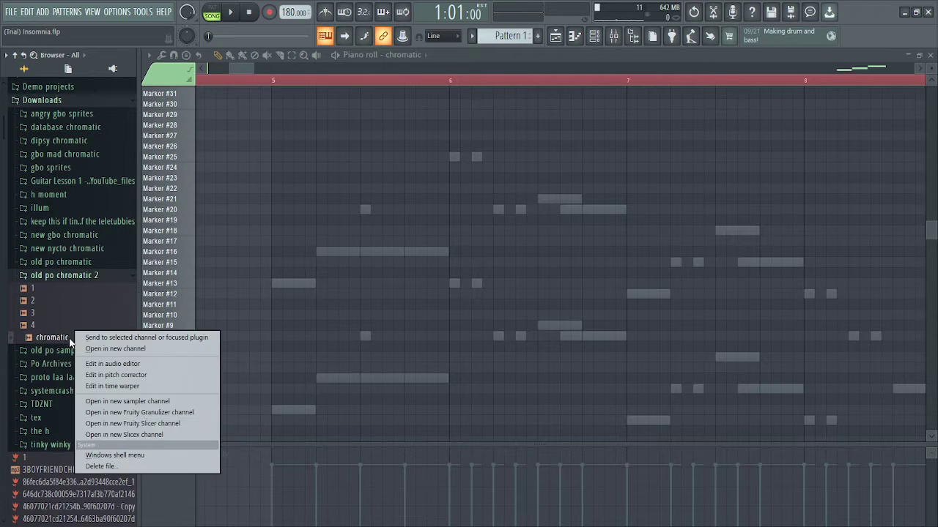
{"action": "left_click", "coordinate": [146, 438]}
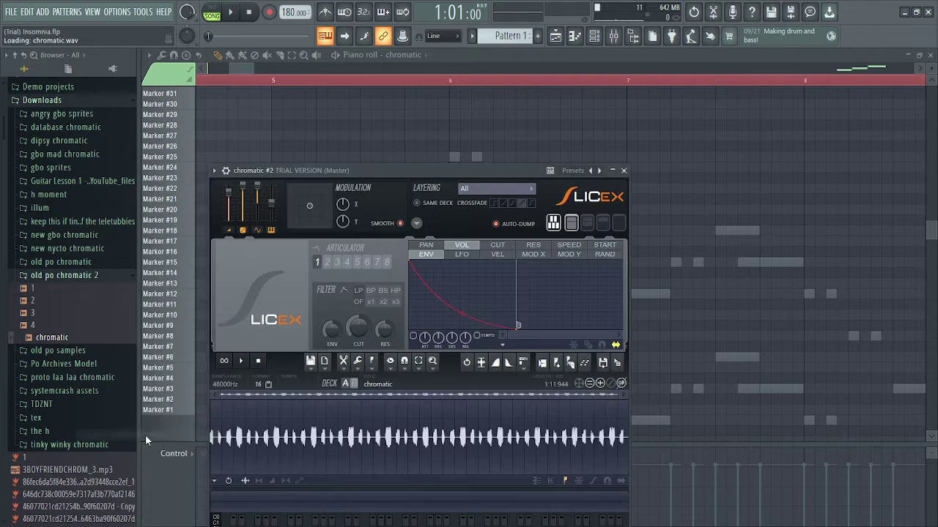
Step: Auto-slice the second chromatic sample in Slicex and clear the notes dumped into its channel in the piano roll
{"action": "left_click", "coordinate": [584, 363]}
{"action": "left_click", "coordinate": [601, 377]}
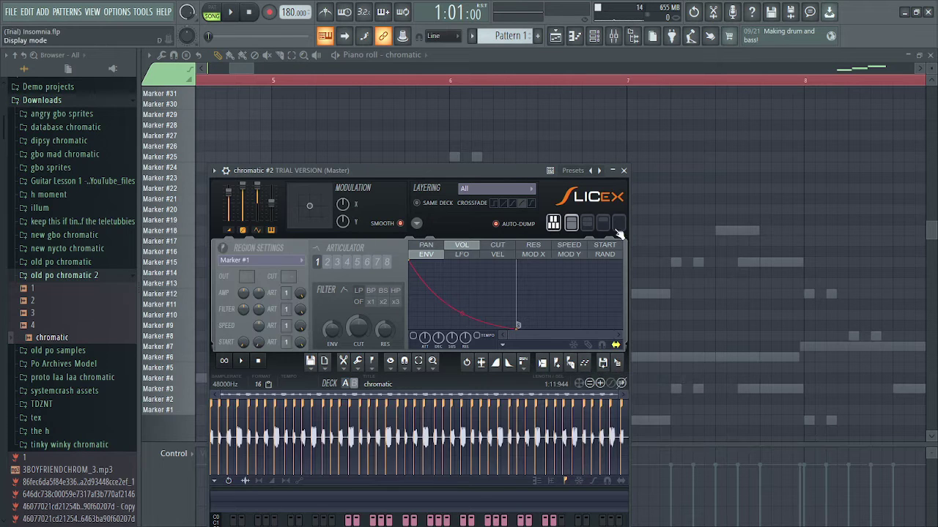
{"action": "left_click", "coordinate": [623, 170]}
{"action": "left_click", "coordinate": [395, 55]}
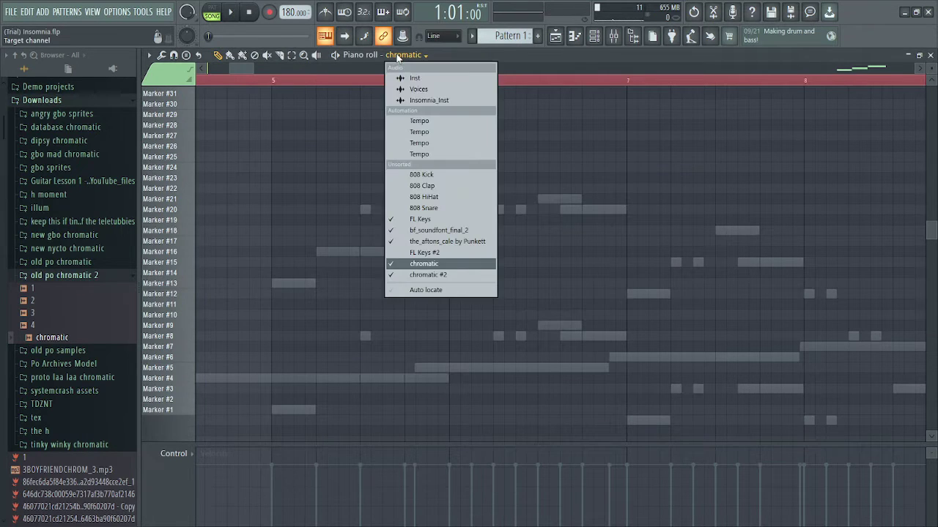
{"action": "left_click", "coordinate": [427, 275]}
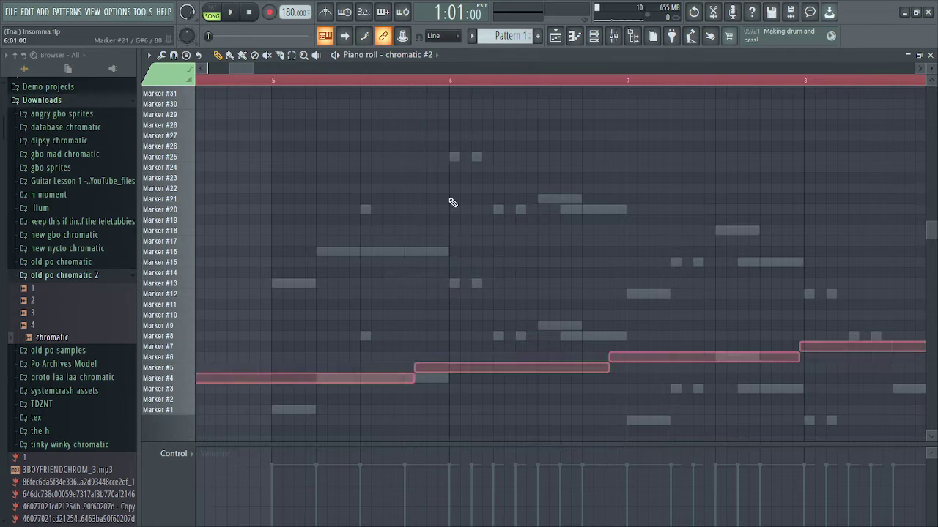
Step: Switch the piano roll back to the first chromatic channel and delete its leftover Marker #43 to #45 notes after bar 104
{"action": "left_click", "coordinate": [427, 57]}
{"action": "left_click", "coordinate": [441, 263]}
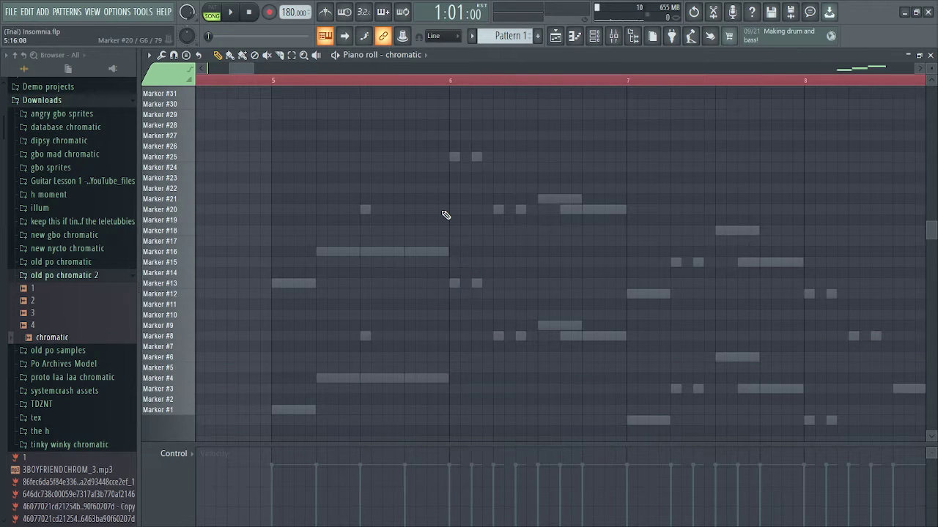
{"action": "scroll", "coordinate": [543, 318], "scroll_direction": "down", "scroll_amount": 15}
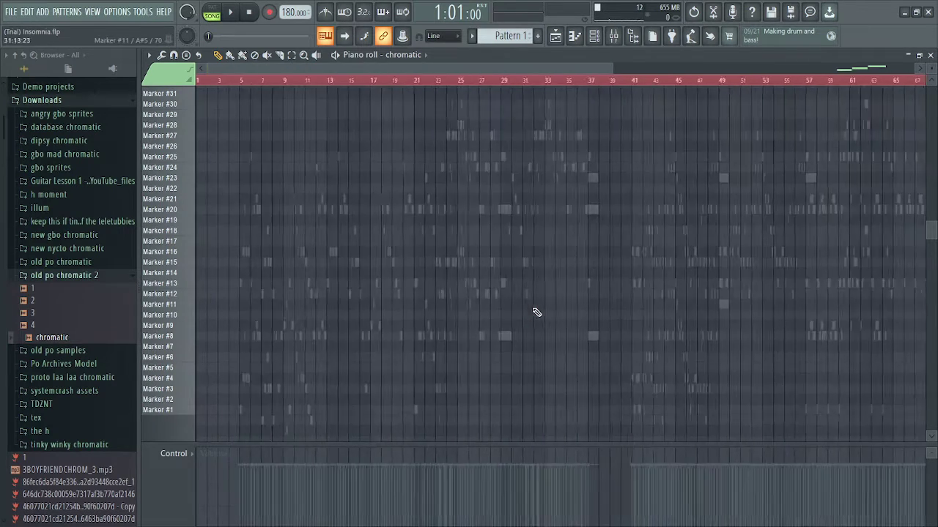
{"action": "scroll", "coordinate": [537, 312], "scroll_direction": "down", "scroll_amount": 3}
{"action": "scroll", "coordinate": [878, 287], "scroll_direction": "up", "scroll_amount": 3}
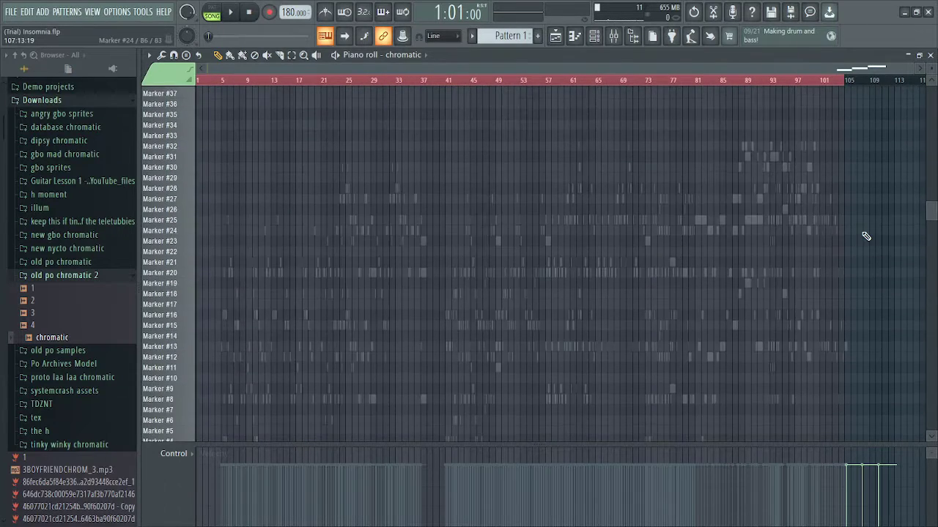
{"action": "scroll", "coordinate": [868, 233], "scroll_direction": "up", "scroll_amount": 3}
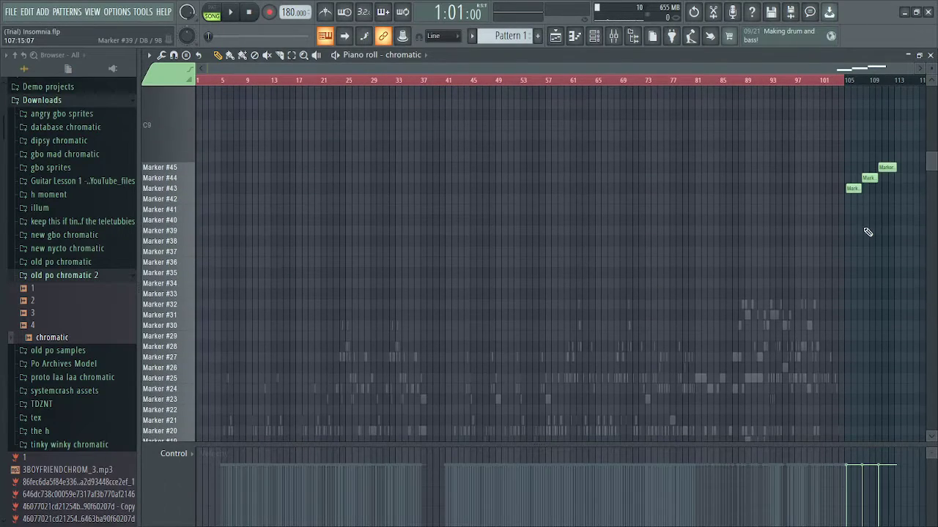
{"action": "right_click", "coordinate": [855, 188]}
{"action": "scroll", "coordinate": [496, 203], "scroll_direction": "up", "scroll_amount": 4}
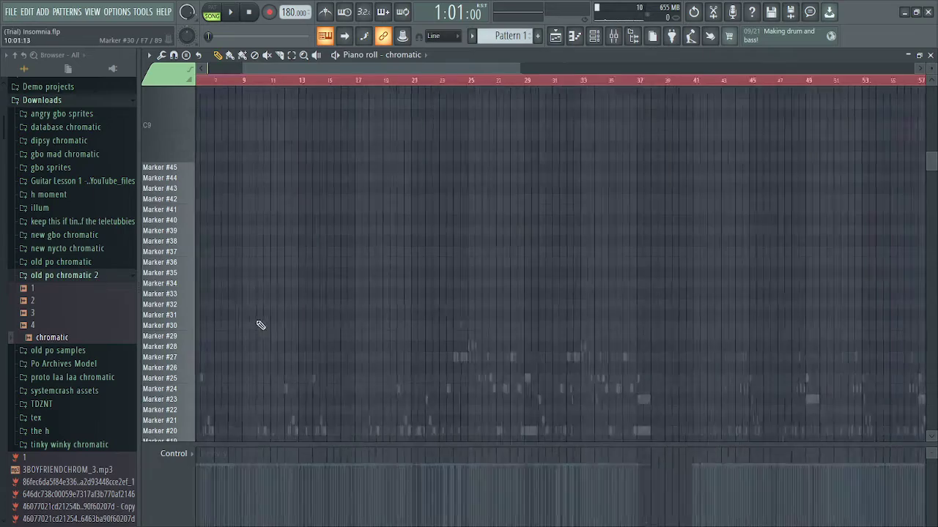
{"action": "scroll", "coordinate": [258, 307], "scroll_direction": "down", "scroll_amount": 5}
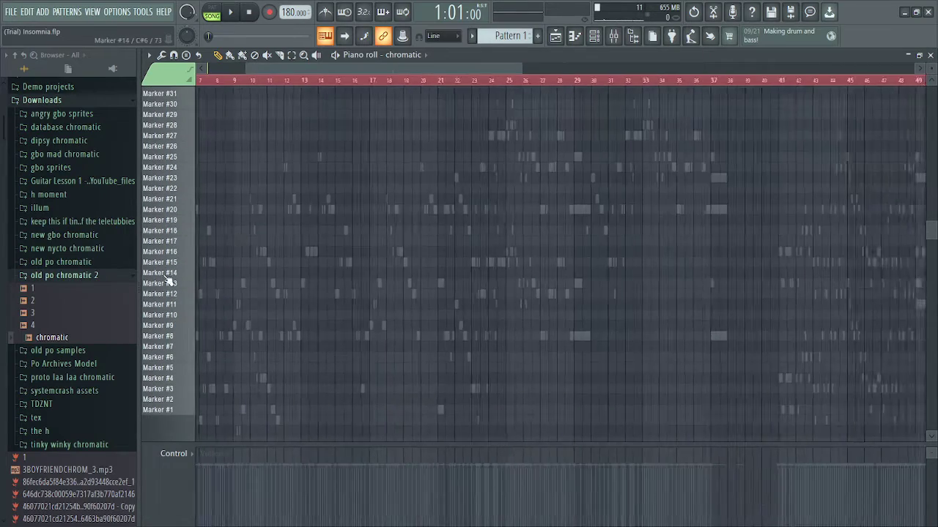
{"action": "scroll", "coordinate": [203, 245], "scroll_direction": "up", "scroll_amount": 5}
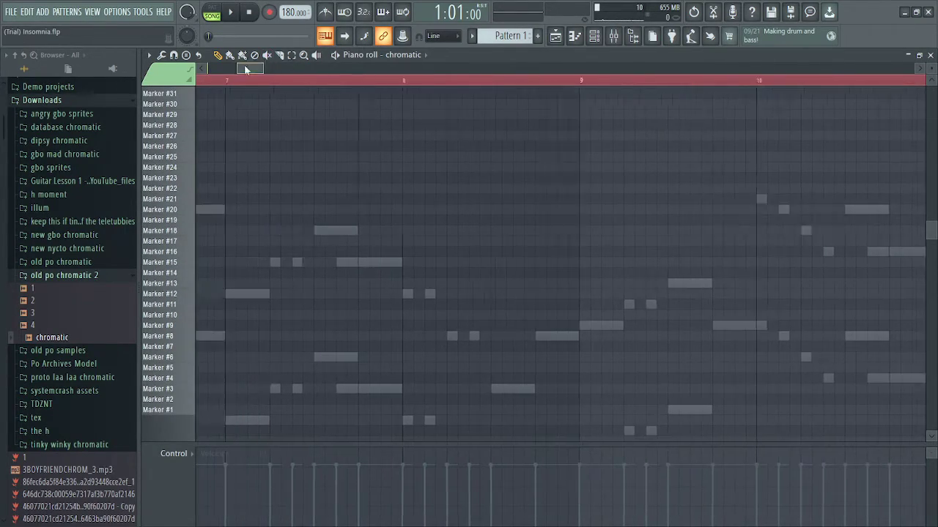
Step: Copy all notes from the the_aftons_cale channel and paste them into the first chromatic channel
{"action": "left_click_drag", "start_coordinate": [244, 64], "coordinate": [242, 71]}
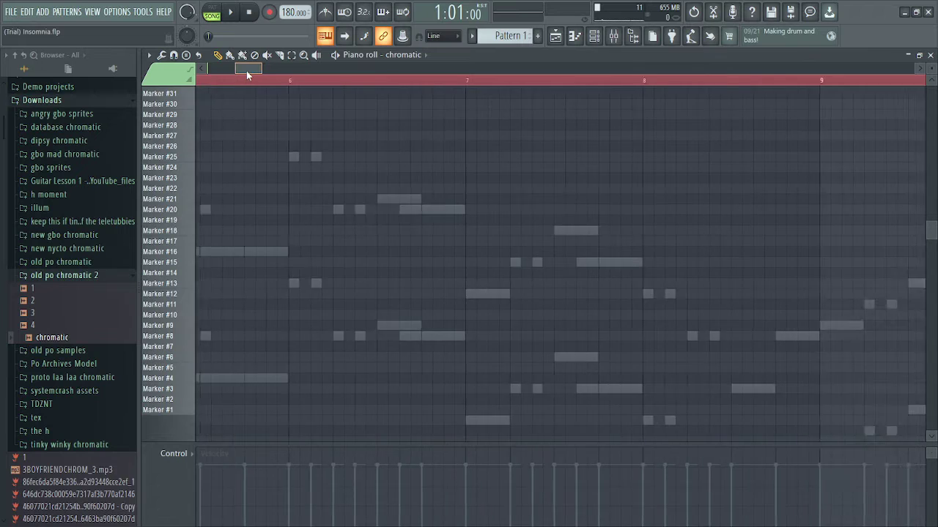
{"action": "left_click", "coordinate": [402, 57]}
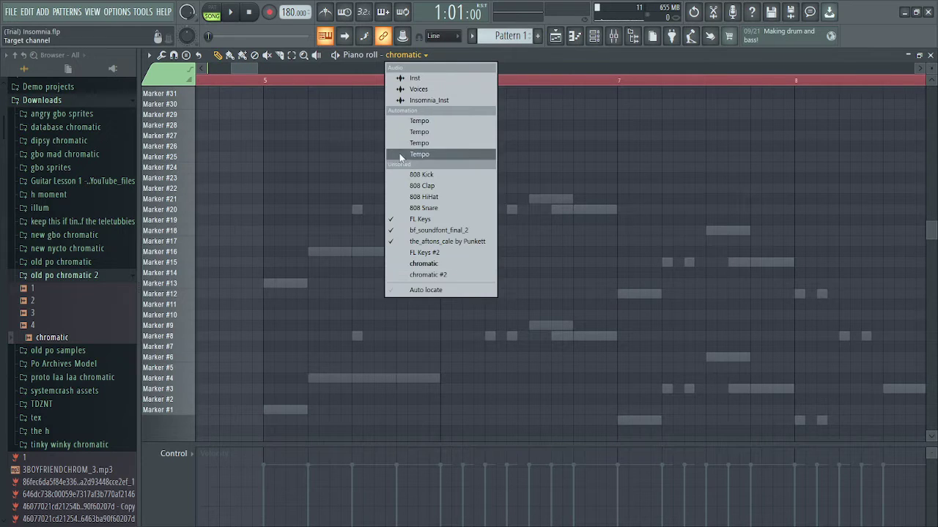
{"action": "left_click", "coordinate": [442, 243]}
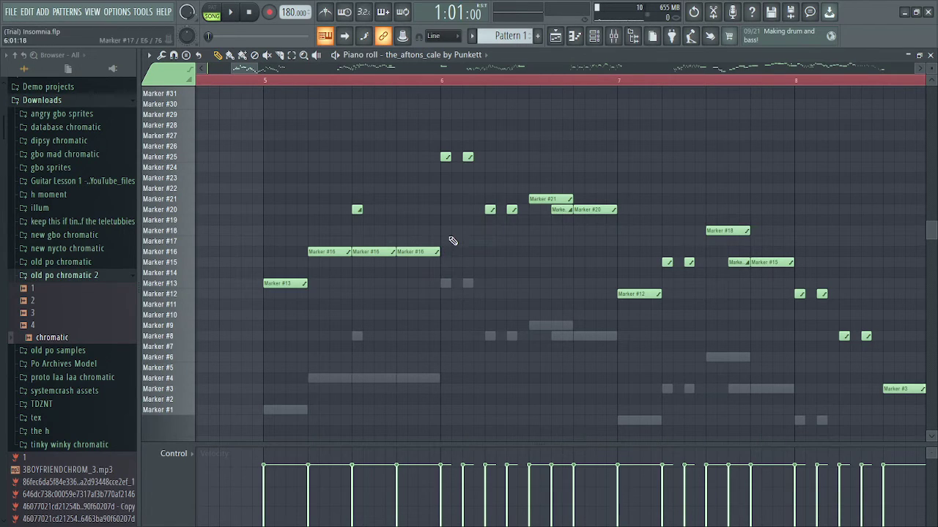
{"action": "key", "text": "ctrl+a"}
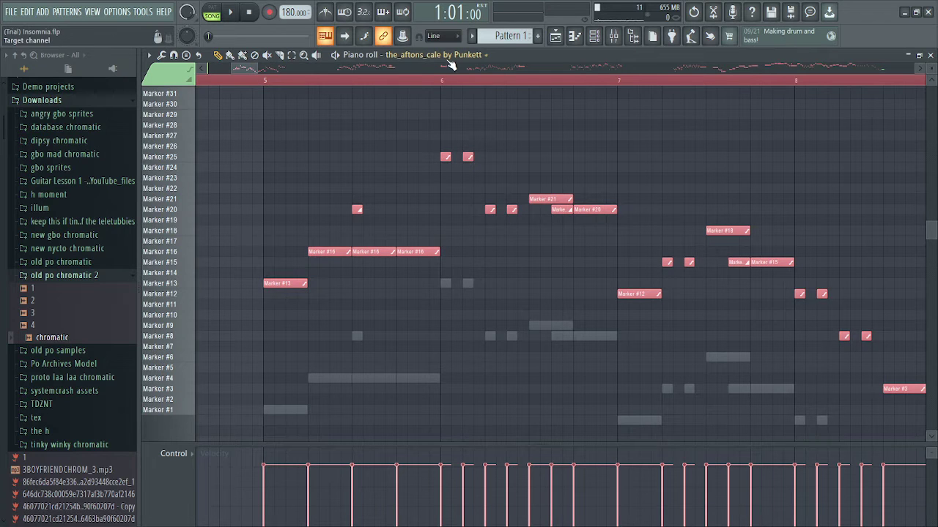
{"action": "left_click", "coordinate": [449, 62]}
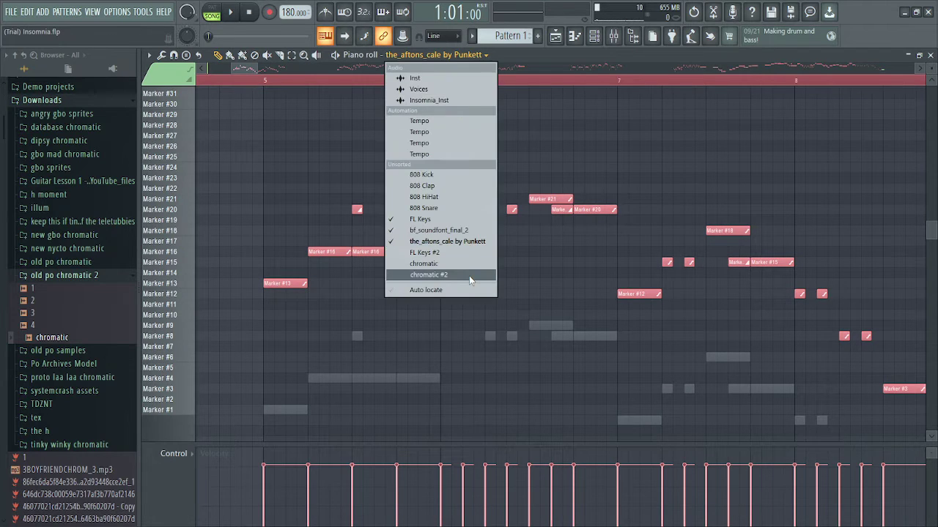
{"action": "left_click", "coordinate": [452, 263]}
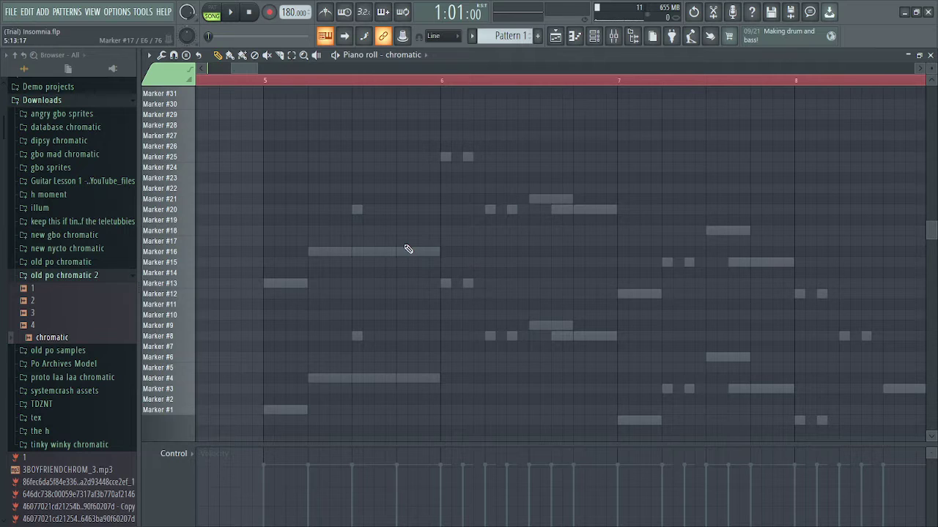
{"action": "key", "text": "ctrl+v"}
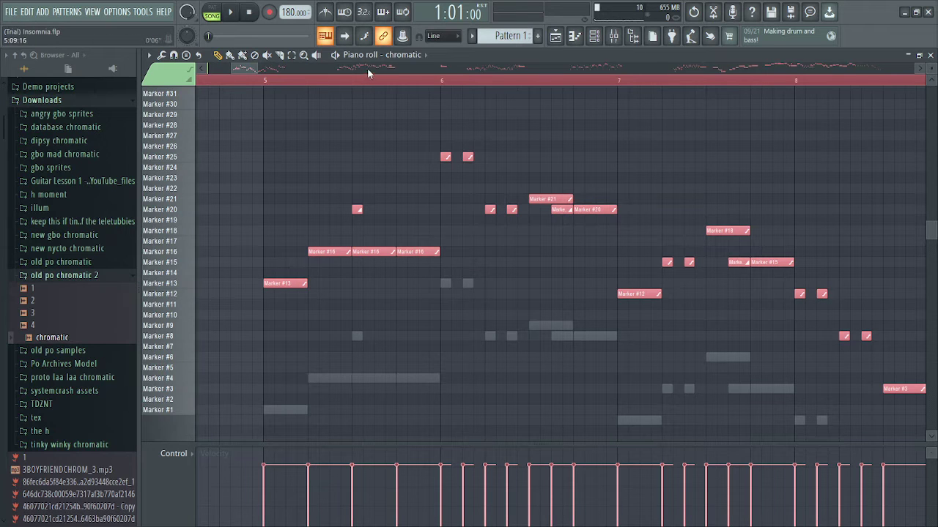
Step: Examine the pasted melody in the chromatic channel across the whole pattern, and deselect its notes
{"action": "scroll", "coordinate": [509, 427], "scroll_direction": "down", "scroll_amount": 5}
{"action": "scroll", "coordinate": [675, 432], "scroll_direction": "down", "scroll_amount": 4}
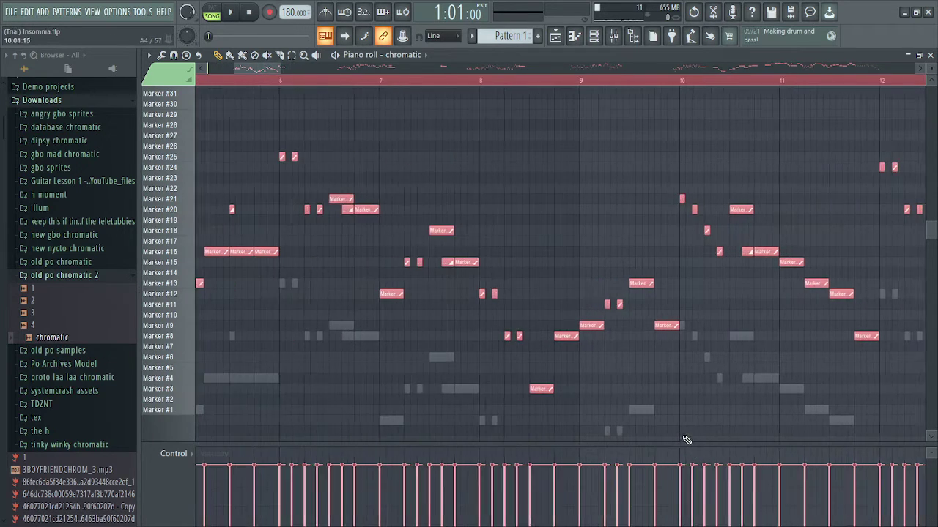
{"action": "scroll", "coordinate": [676, 420], "scroll_direction": "down", "scroll_amount": 6}
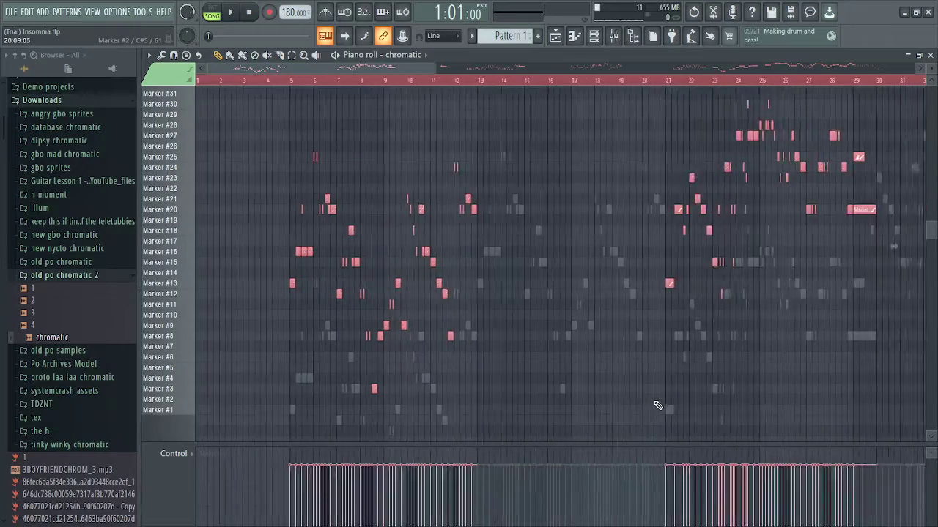
{"action": "scroll", "coordinate": [642, 413], "scroll_direction": "down", "scroll_amount": 2}
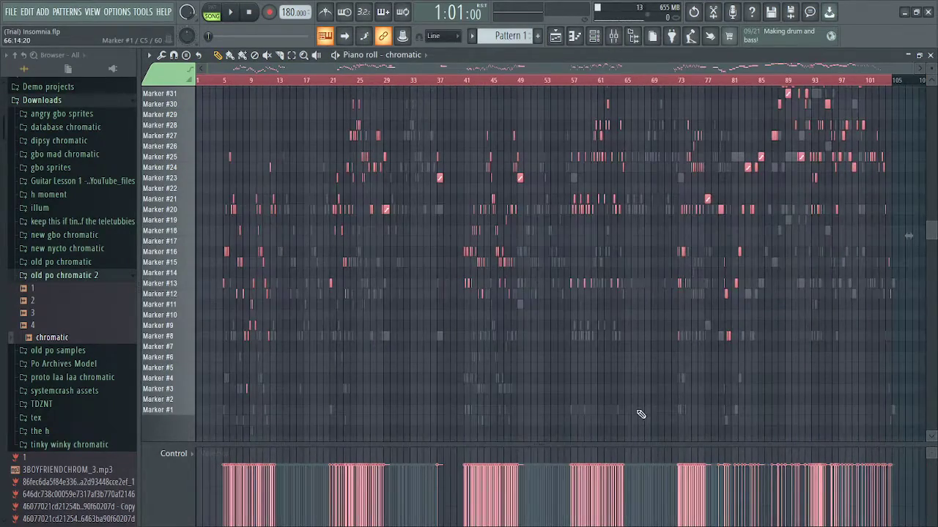
{"action": "scroll", "coordinate": [856, 376], "scroll_direction": "up", "scroll_amount": 5}
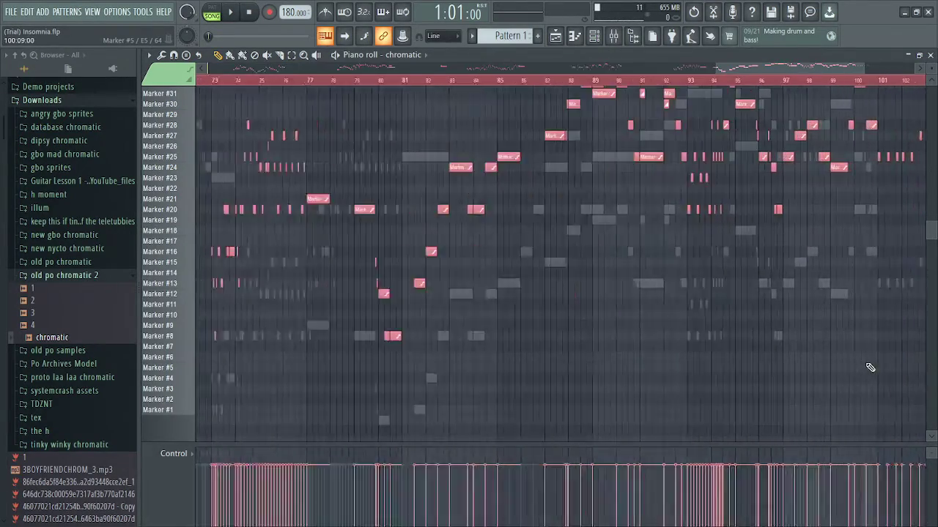
{"action": "scroll", "coordinate": [708, 380], "scroll_direction": "down", "scroll_amount": 3}
{"action": "scroll", "coordinate": [766, 366], "scroll_direction": "down", "scroll_amount": 3}
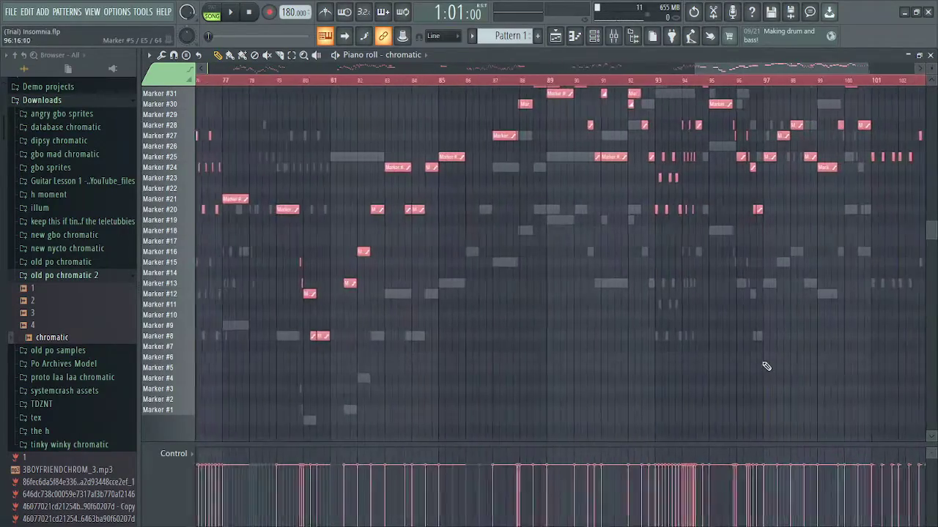
{"action": "scroll", "coordinate": [230, 403], "scroll_direction": "up", "scroll_amount": 1}
{"action": "scroll", "coordinate": [229, 403], "scroll_direction": "down", "scroll_amount": 1}
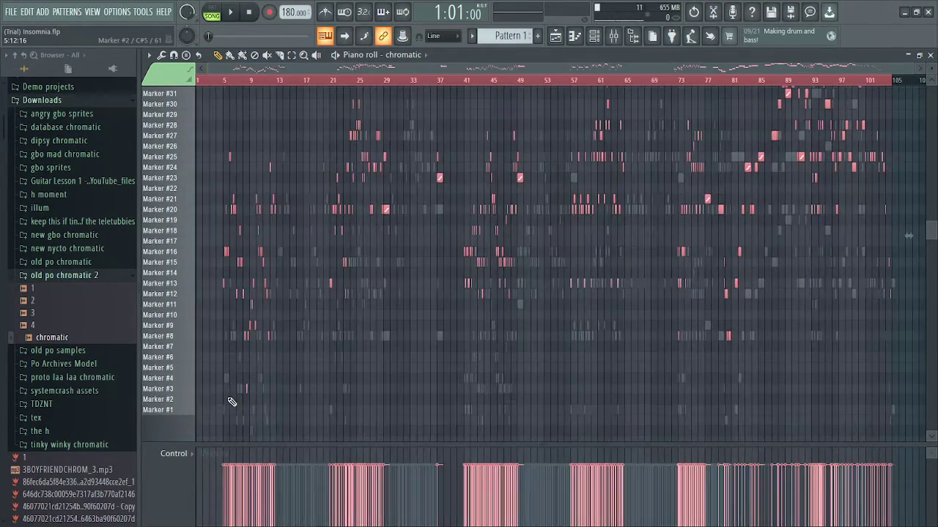
{"action": "scroll", "coordinate": [235, 401], "scroll_direction": "up", "scroll_amount": 5}
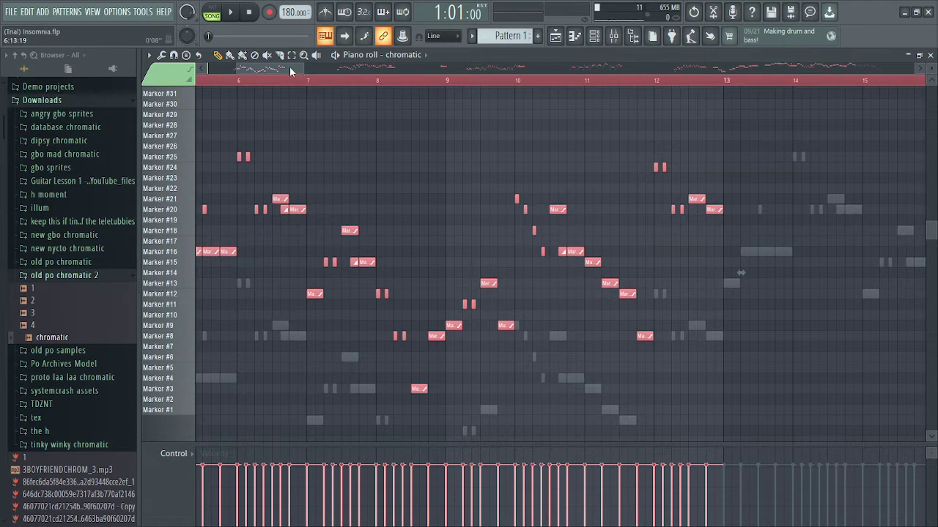
{"action": "mouse_move", "coordinate": [289, 66]}
{"action": "left_mouse_down"}
{"action": "mouse_move", "coordinate": [269, 78]}
{"action": "mouse_move", "coordinate": [279, 76]}
{"action": "left_mouse_up"}
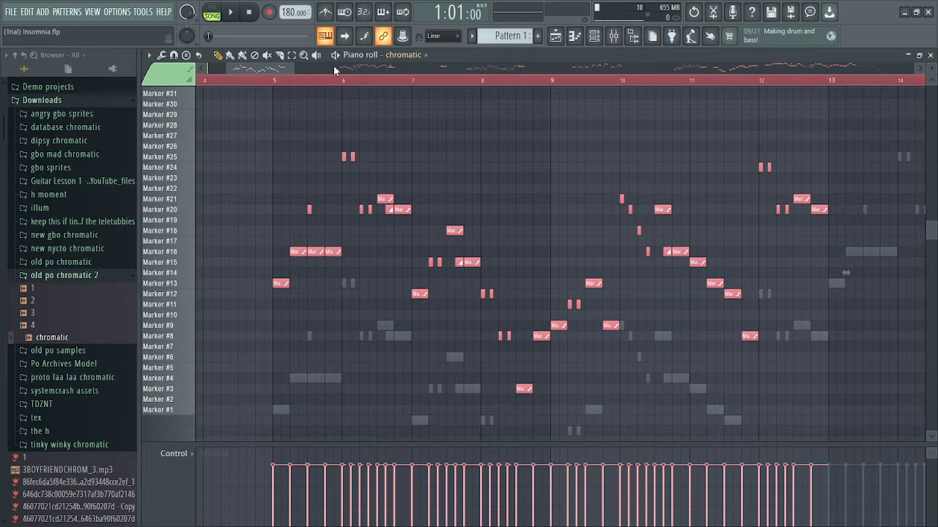
{"action": "left_click", "coordinate": [292, 59]}
{"action": "left_click", "coordinate": [322, 115]}
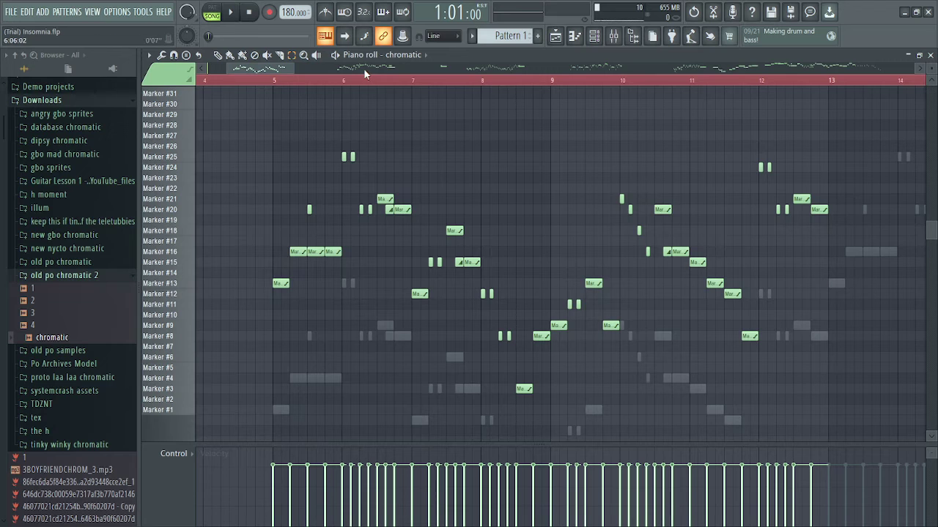
Step: Switch the piano roll to the bf_soundfont_final_2 channel and copy all of its notes
{"action": "left_click", "coordinate": [392, 56]}
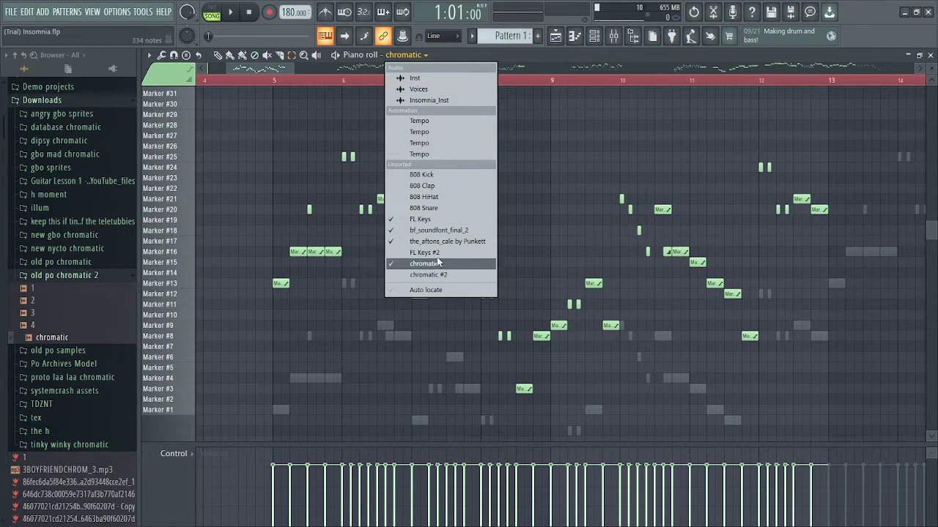
{"action": "left_click", "coordinate": [438, 232]}
{"action": "scroll", "coordinate": [465, 262], "scroll_direction": "down", "scroll_amount": 6}
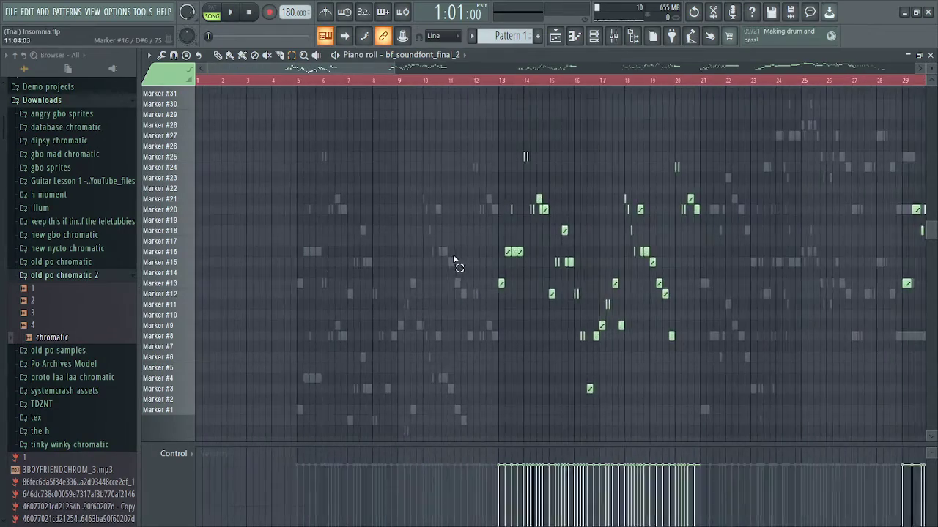
{"action": "scroll", "coordinate": [253, 222], "scroll_direction": "down", "scroll_amount": 4}
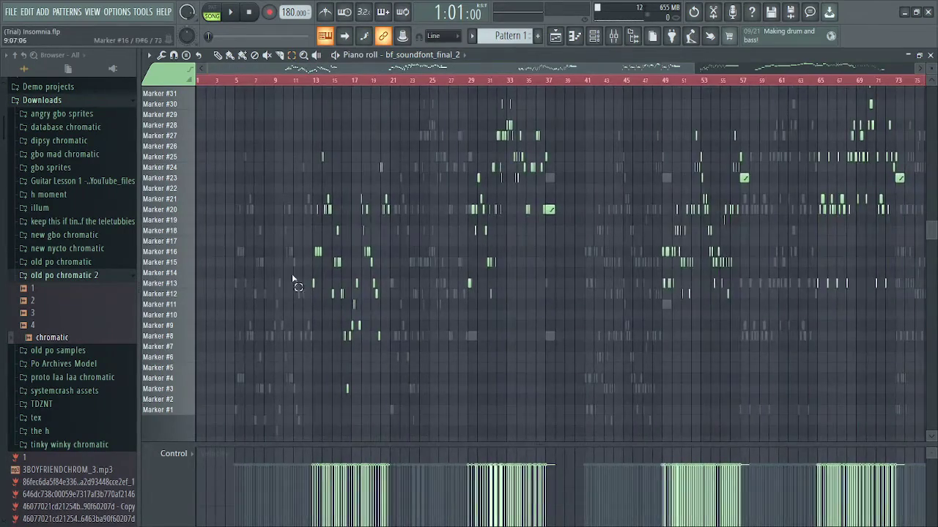
{"action": "scroll", "coordinate": [292, 278], "scroll_direction": "up", "scroll_amount": 5}
{"action": "key", "text": "ctrl+a"}
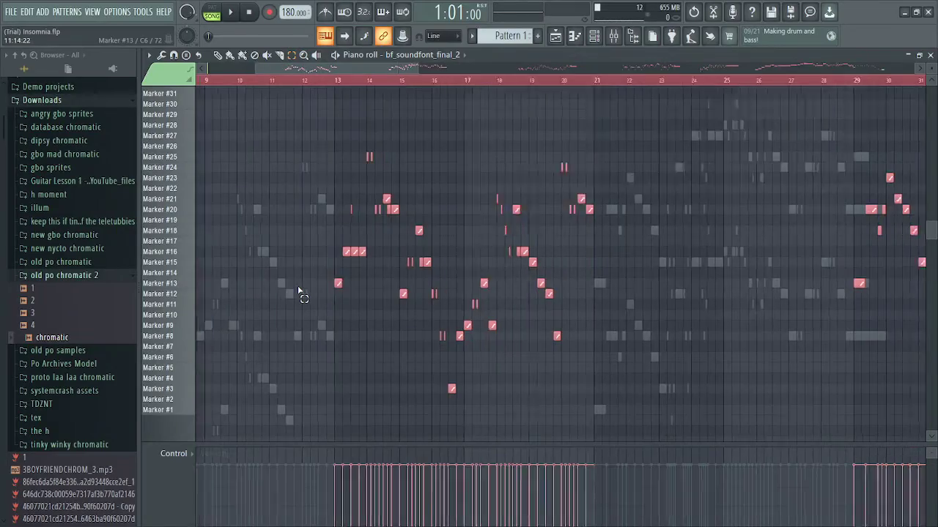
{"action": "scroll", "coordinate": [297, 290], "scroll_direction": "down", "scroll_amount": 7}
{"action": "scroll", "coordinate": [271, 307], "scroll_direction": "up", "scroll_amount": 10}
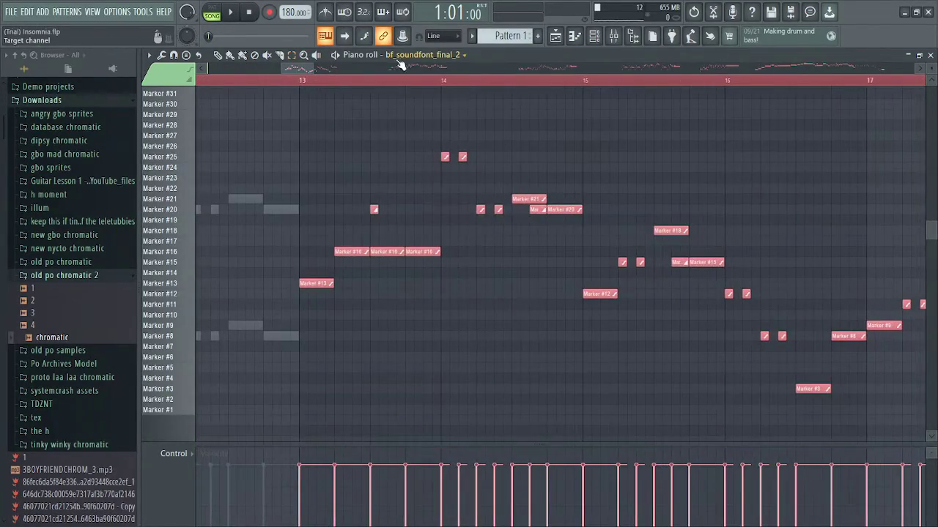
Step: Paste the copied notes into the chromatic #2 channel and shift them one bar later so the melody starts at bar 13
{"action": "left_click", "coordinate": [399, 55]}
{"action": "left_click", "coordinate": [435, 277]}
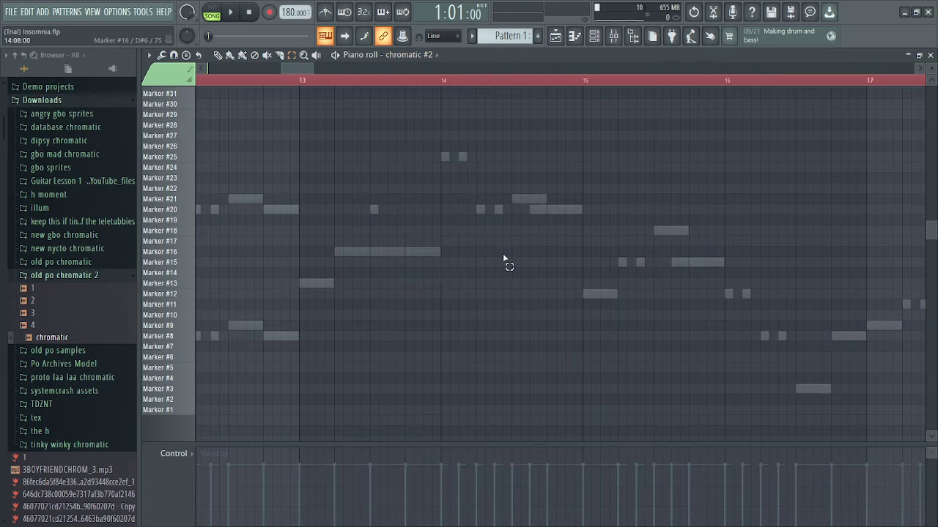
{"action": "key", "text": "ctrl+v"}
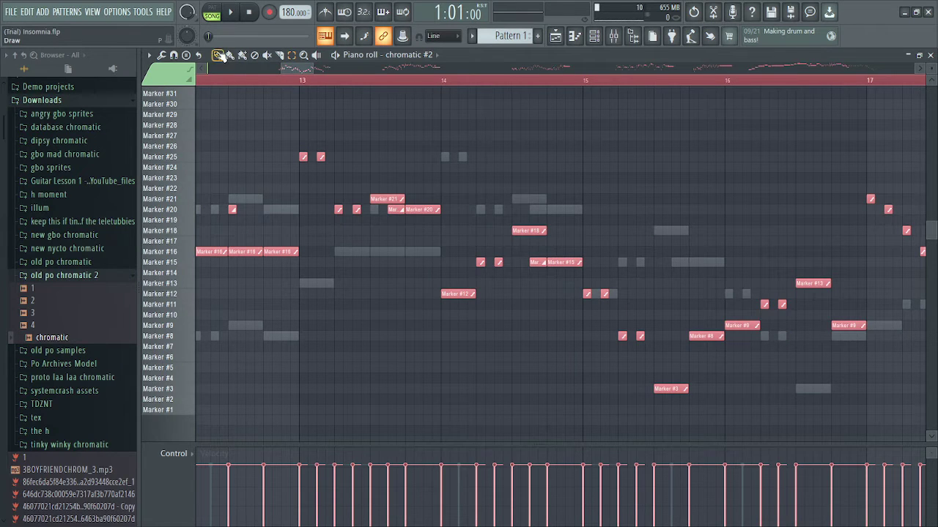
{"action": "left_click_drag", "start_coordinate": [304, 156], "coordinate": [445, 157]}
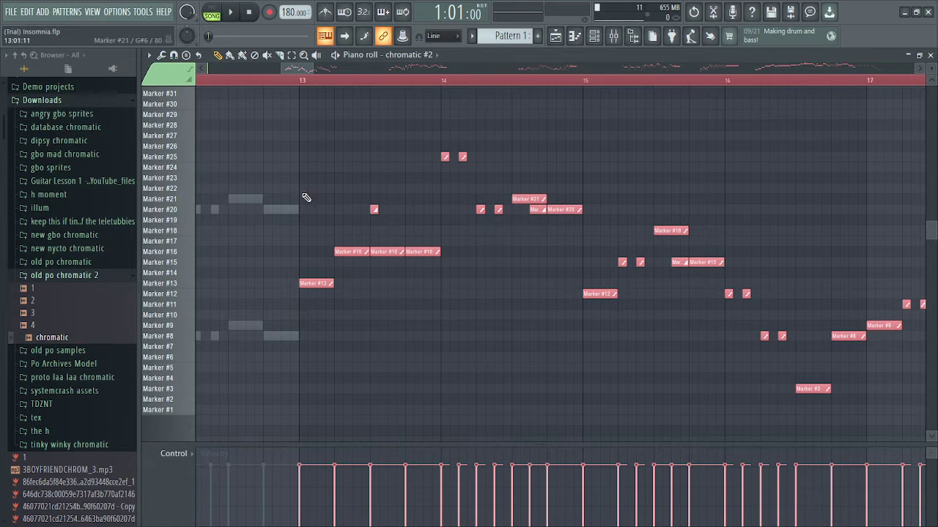
{"action": "left_click", "coordinate": [345, 121]}
Step: Delete the melody notes from the original the_aftons_cale channel
{"action": "left_click", "coordinate": [433, 55]}
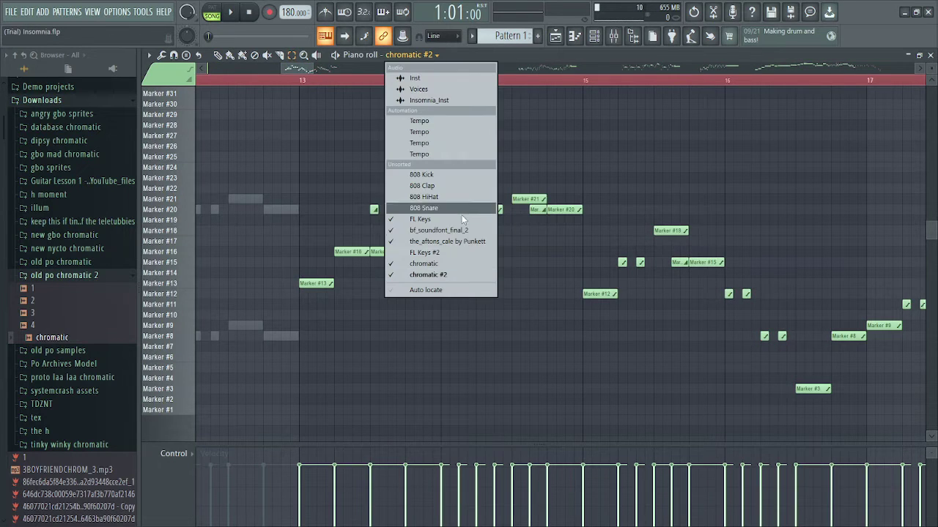
{"action": "left_click", "coordinate": [466, 242]}
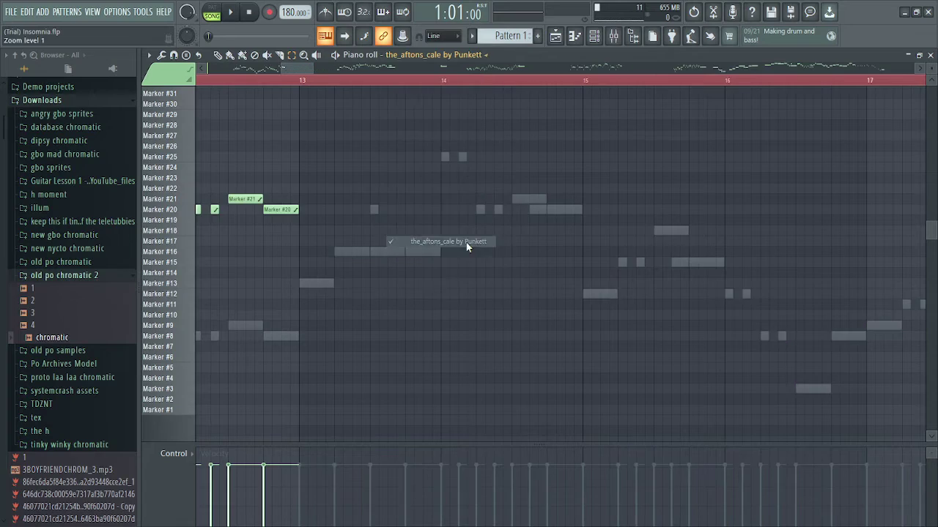
{"action": "scroll", "coordinate": [470, 313], "scroll_direction": "down", "scroll_amount": 10}
{"action": "scroll", "coordinate": [473, 326], "scroll_direction": "down", "scroll_amount": 3}
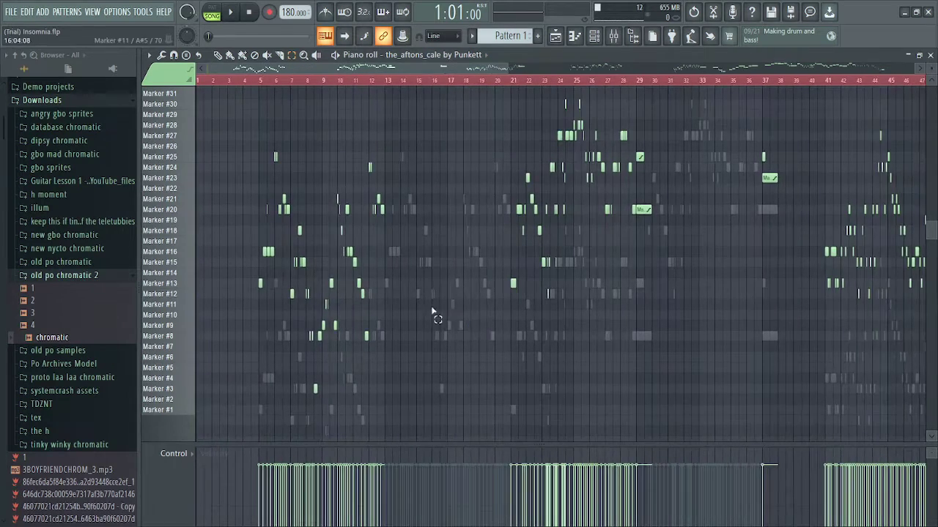
{"action": "key", "text": "ctrl+a"}
{"action": "key", "text": "Delete"}
Step: Check the the_aftons_cale and bf_soundfont_final_2 channels for leftover notes, including the area around bar 105
{"action": "left_click", "coordinate": [440, 55]}
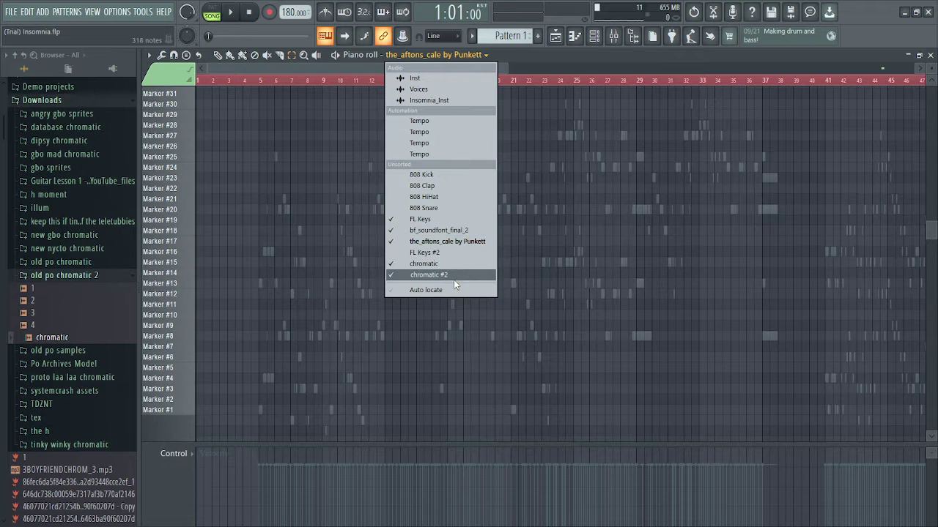
{"action": "left_click", "coordinate": [455, 242]}
{"action": "scroll", "coordinate": [623, 244], "scroll_direction": "down", "scroll_amount": 3}
{"action": "scroll", "coordinate": [623, 242], "scroll_direction": "down", "scroll_amount": 2}
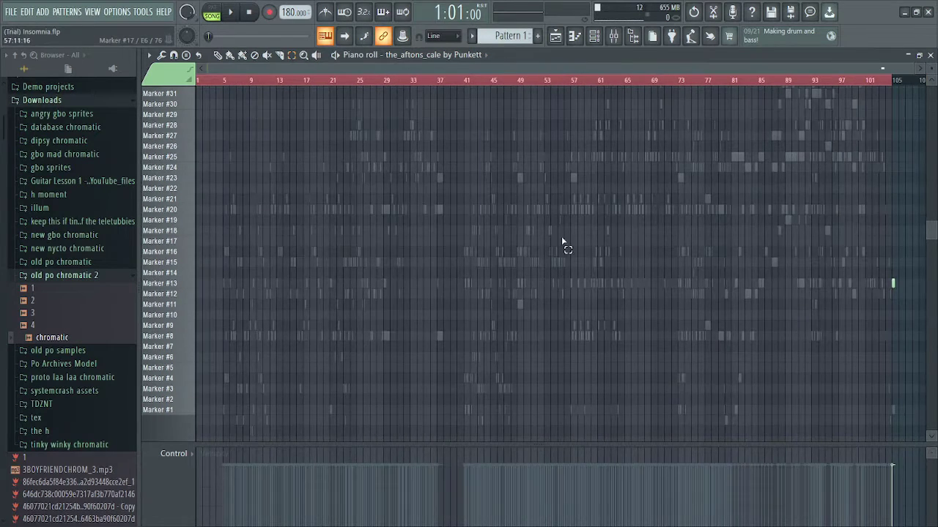
{"action": "scroll", "coordinate": [889, 287], "scroll_direction": "up", "scroll_amount": 5}
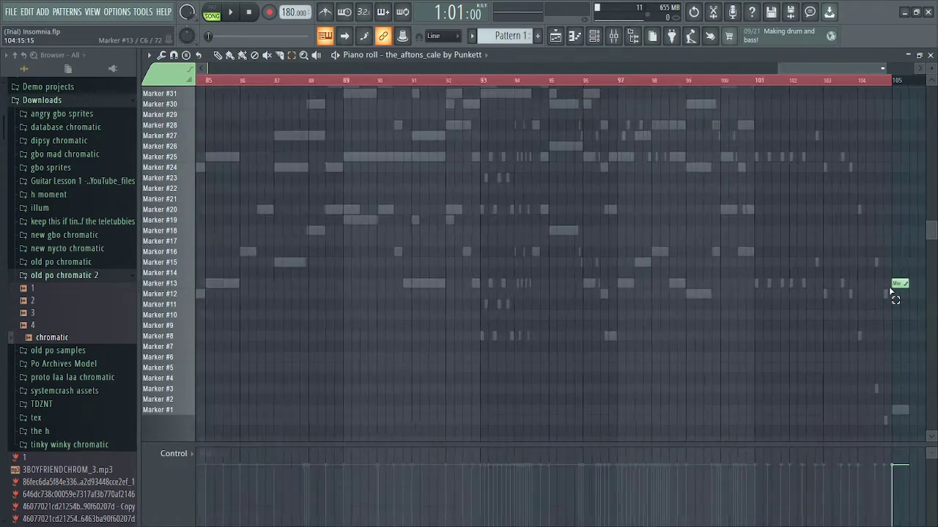
{"action": "scroll", "coordinate": [783, 304], "scroll_direction": "down", "scroll_amount": 3}
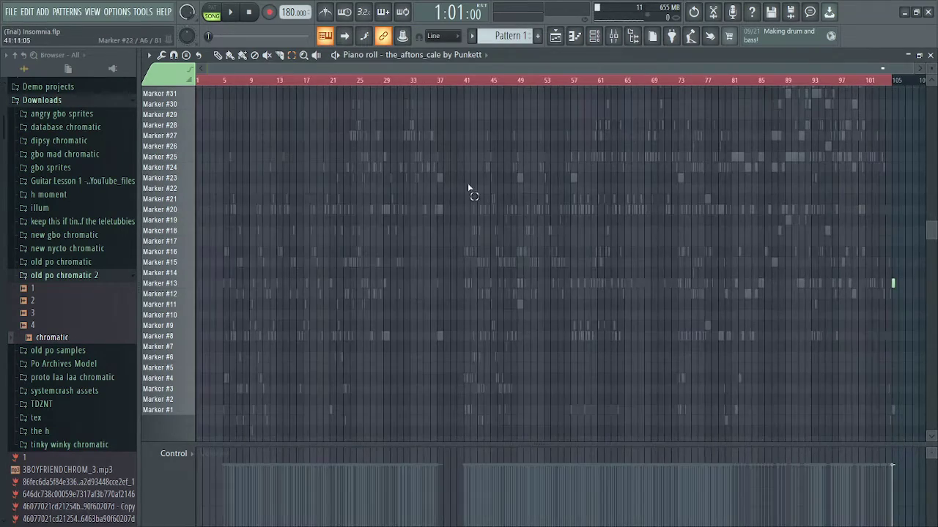
{"action": "left_click", "coordinate": [447, 56]}
{"action": "left_click", "coordinate": [449, 230]}
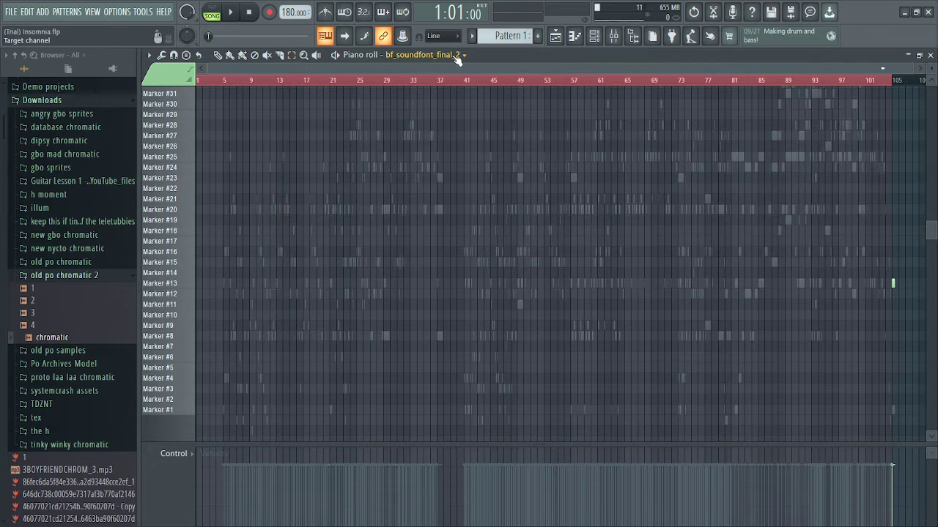
Step: Switch the piano roll to the FL Keys channel and show its notes from bar 1 of the pattern
{"action": "left_click", "coordinate": [438, 55]}
{"action": "left_click", "coordinate": [458, 218]}
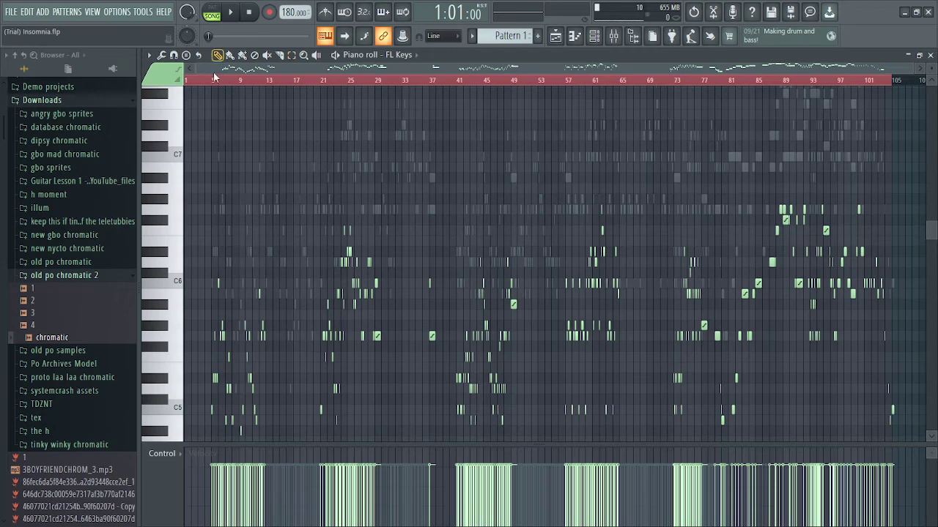
{"action": "scroll", "coordinate": [207, 231], "scroll_direction": "up", "scroll_amount": 6}
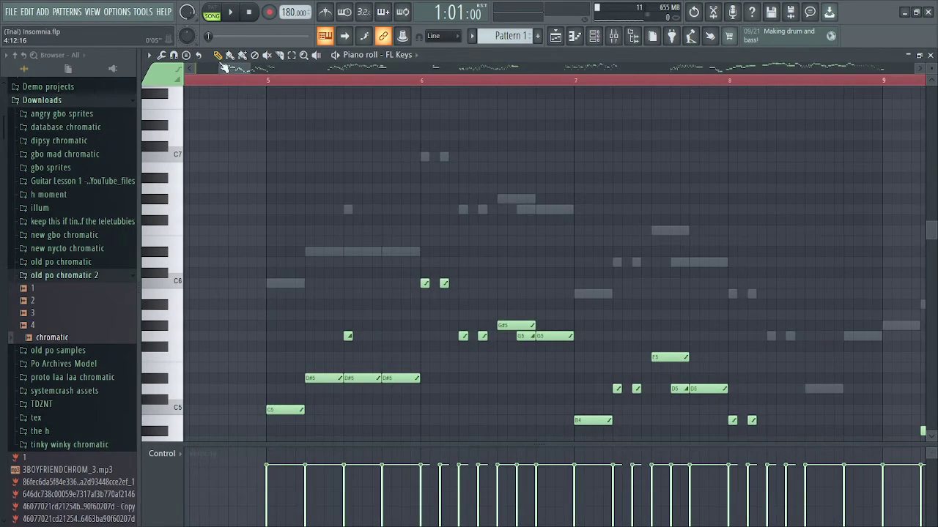
{"action": "left_click_drag", "start_coordinate": [236, 69], "coordinate": [193, 70]}
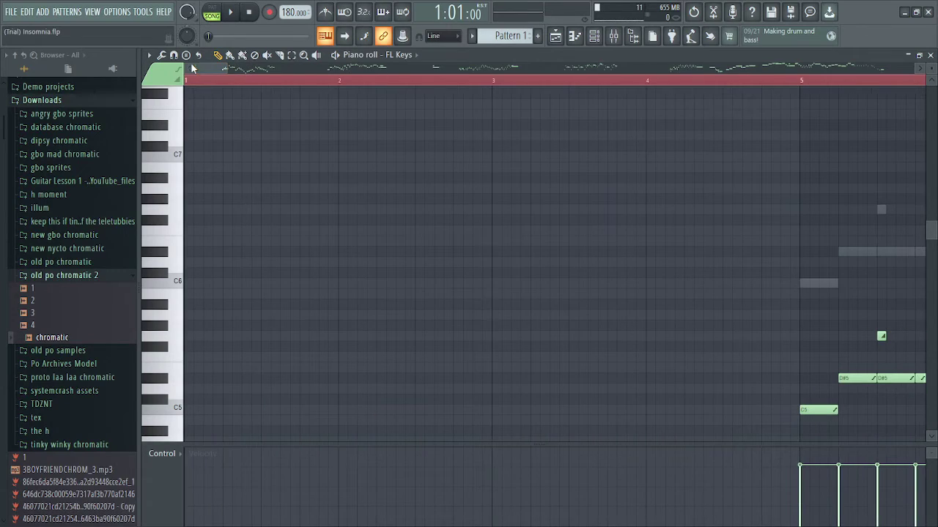
Step: Look over the FL Keys notes, switch the piano roll to bf_soundfont_final_2 and play the first bars of the covered melody
{"action": "scroll", "coordinate": [347, 233], "scroll_direction": "down", "scroll_amount": 5}
{"action": "scroll", "coordinate": [346, 233], "scroll_direction": "down", "scroll_amount": 4}
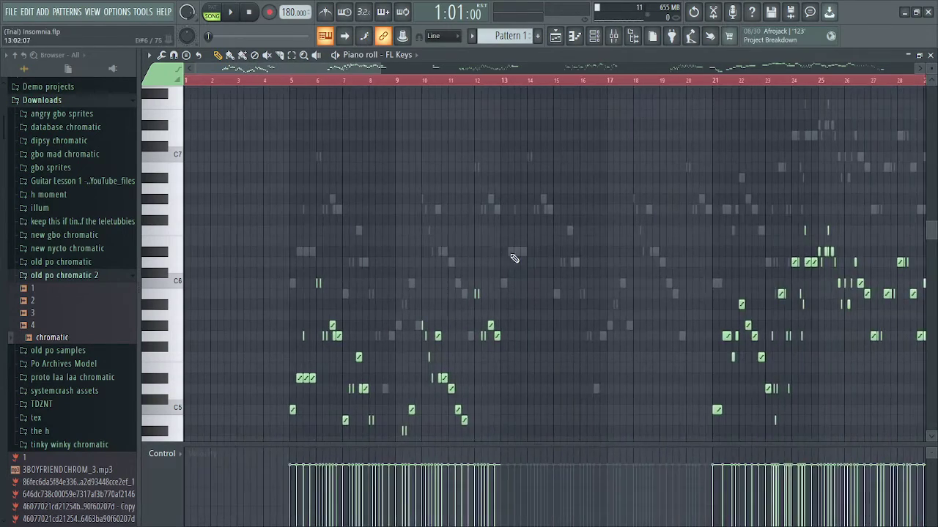
{"action": "scroll", "coordinate": [537, 267], "scroll_direction": "down", "scroll_amount": 2}
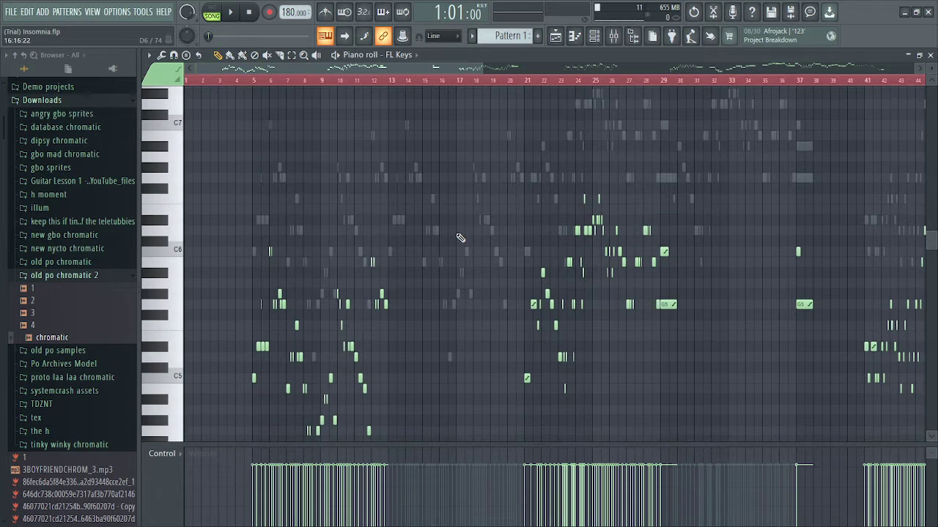
{"action": "left_click", "coordinate": [402, 59]}
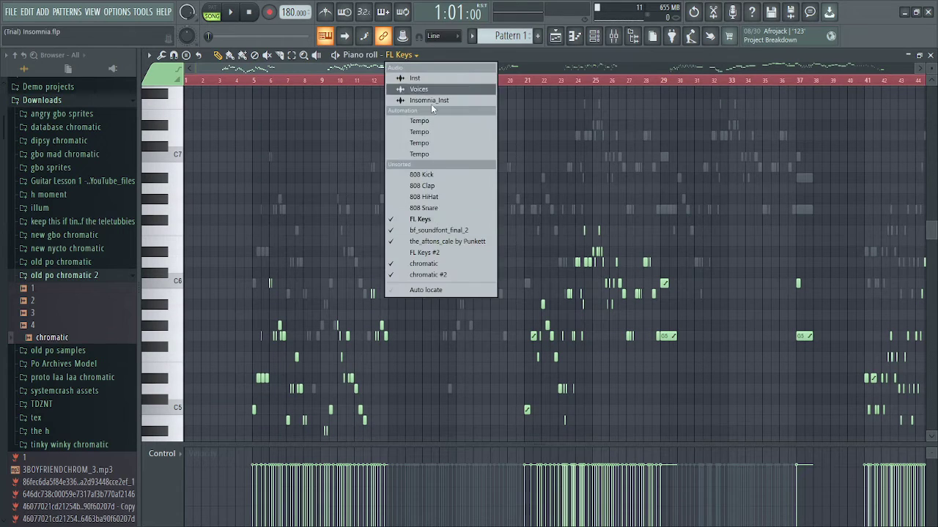
{"action": "left_click", "coordinate": [440, 230]}
{"action": "key", "text": "space"}
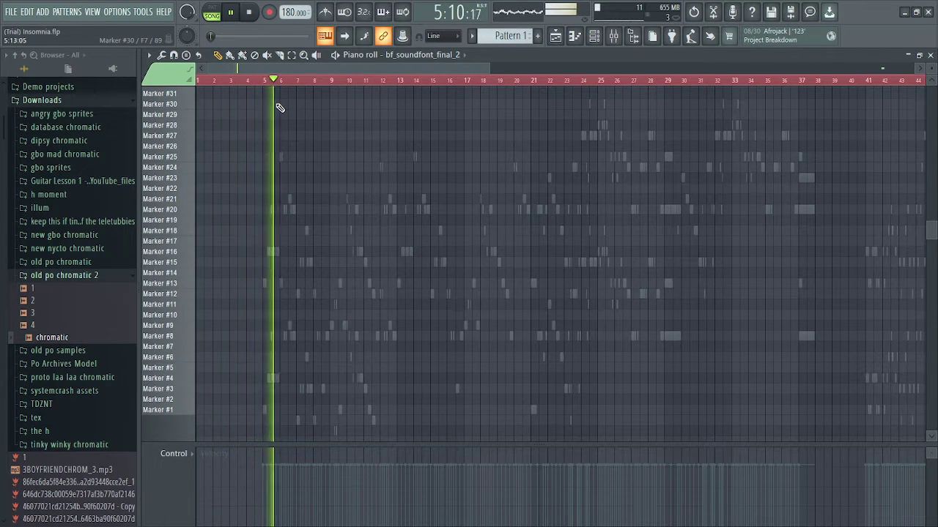
{"action": "key", "text": "space"}
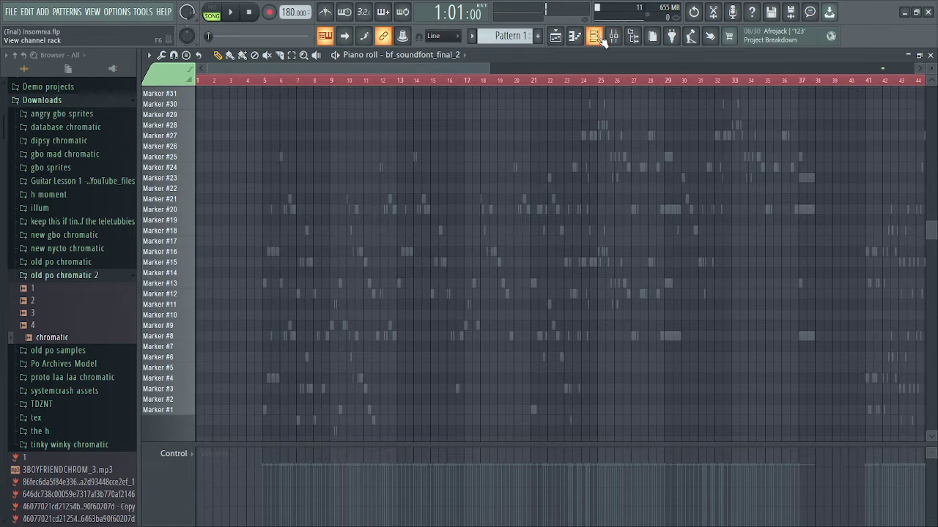
Step: Route the chromatic #2 channel to mixer track 1 and set its channel volume to 97% while checking the playback
{"action": "left_click", "coordinate": [594, 36]}
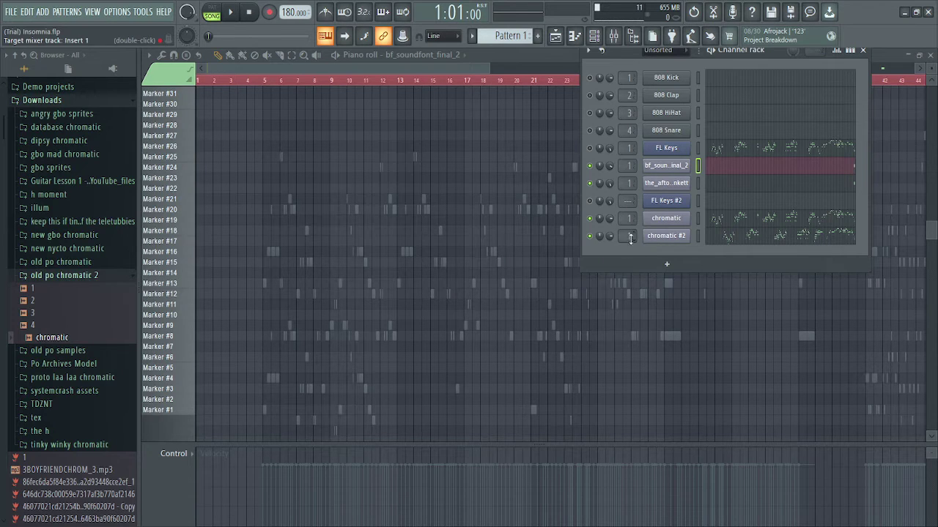
{"action": "left_click", "coordinate": [232, 18]}
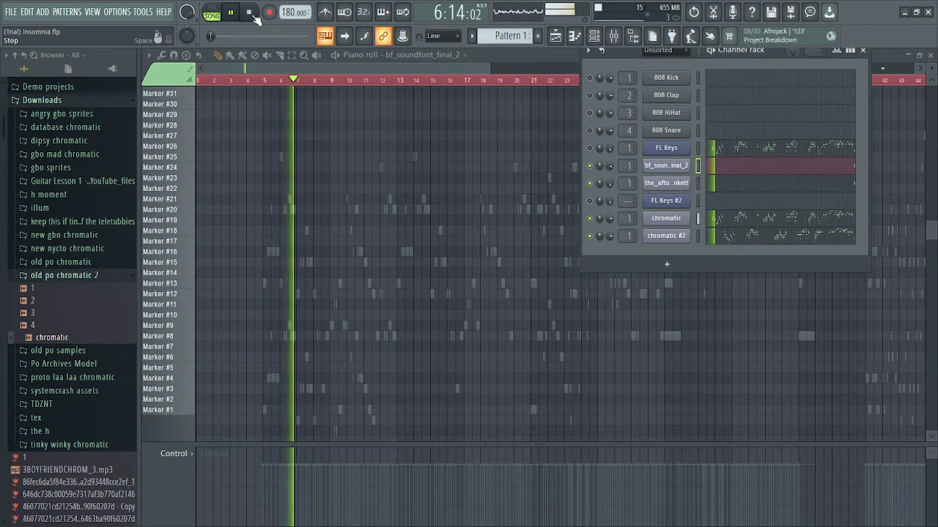
{"action": "left_click", "coordinate": [251, 13]}
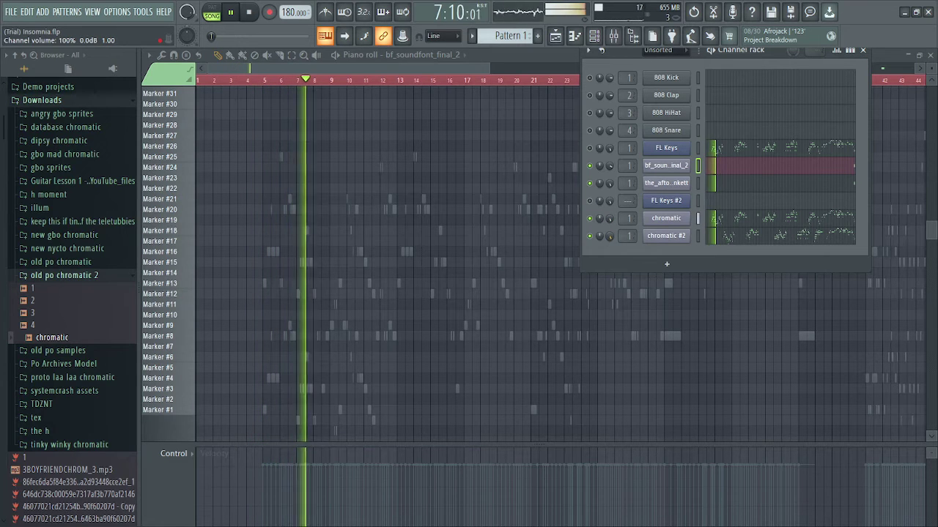
{"action": "left_click_drag", "start_coordinate": [607, 237], "coordinate": [606, 229]}
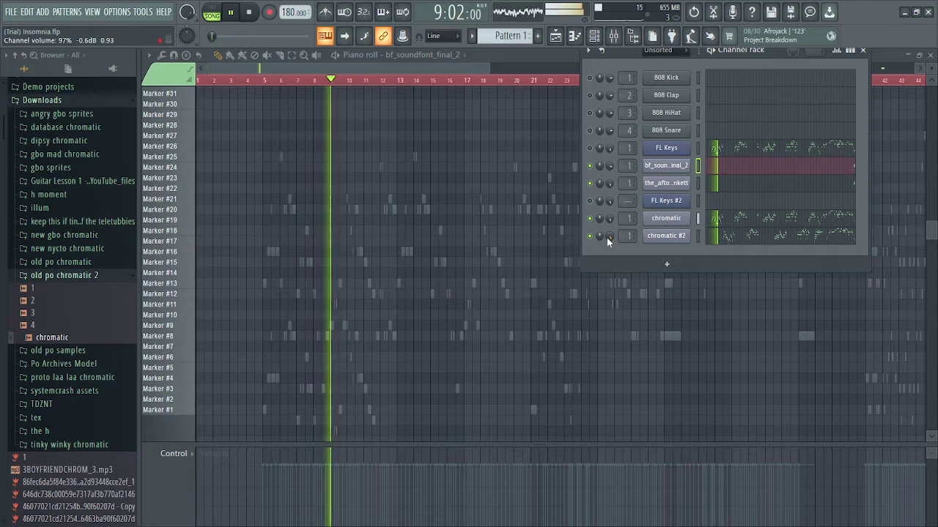
{"action": "left_click", "coordinate": [863, 50]}
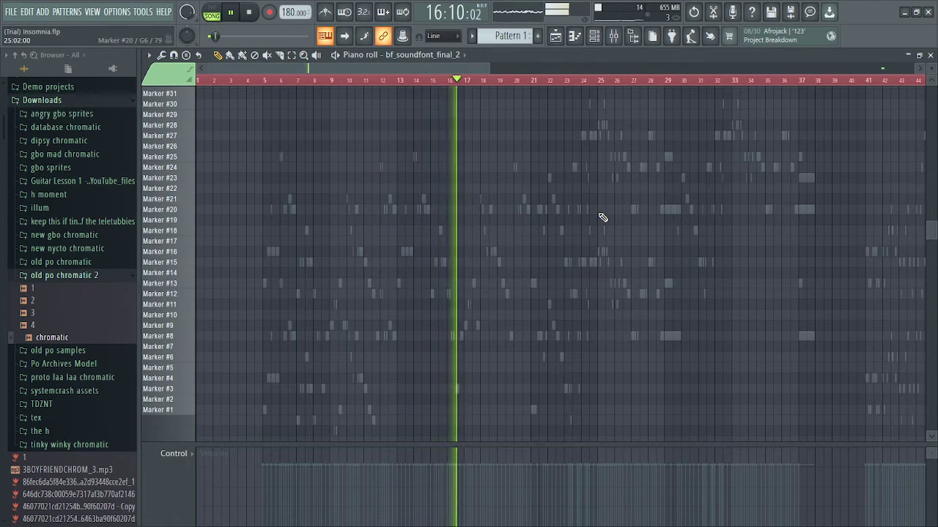
Step: Raise the volume of the Insert 1 mixer track while listening to the song to balance the vocals
{"action": "left_click", "coordinate": [615, 38]}
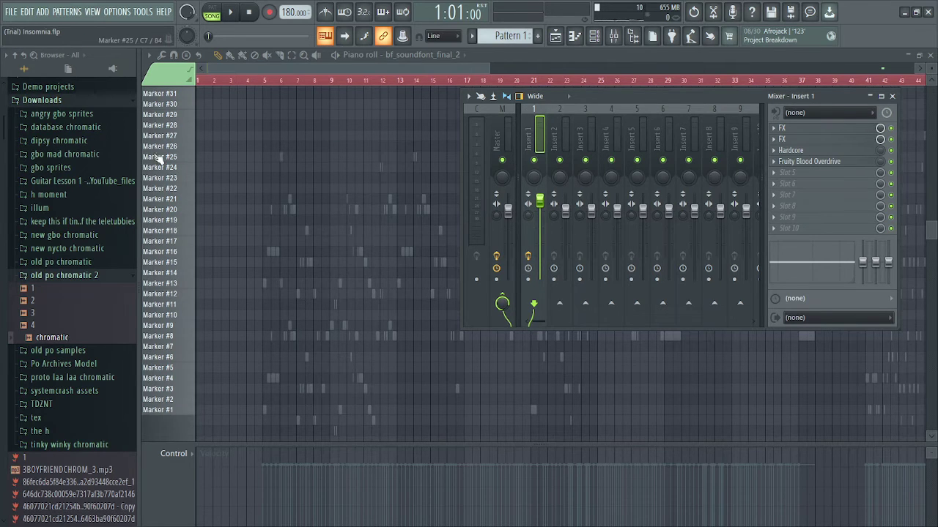
{"action": "left_click", "coordinate": [892, 96]}
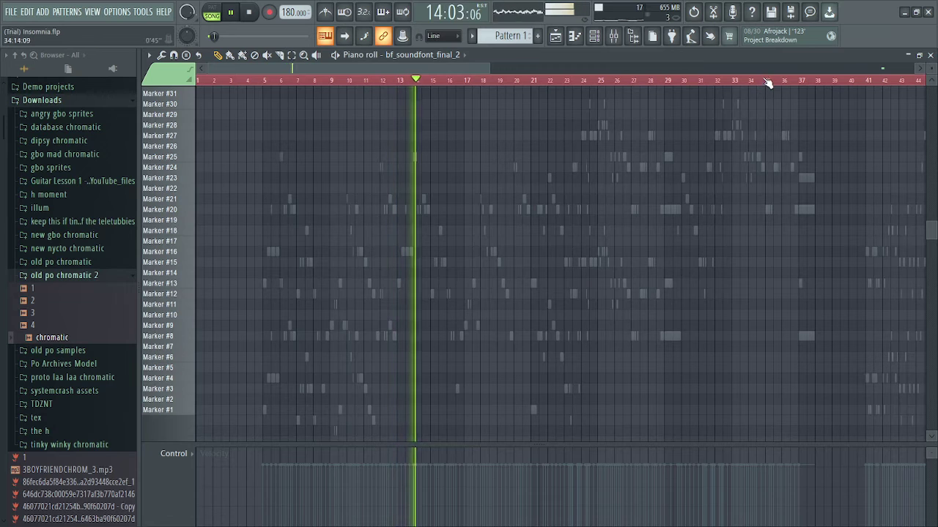
{"action": "left_click", "coordinate": [613, 39]}
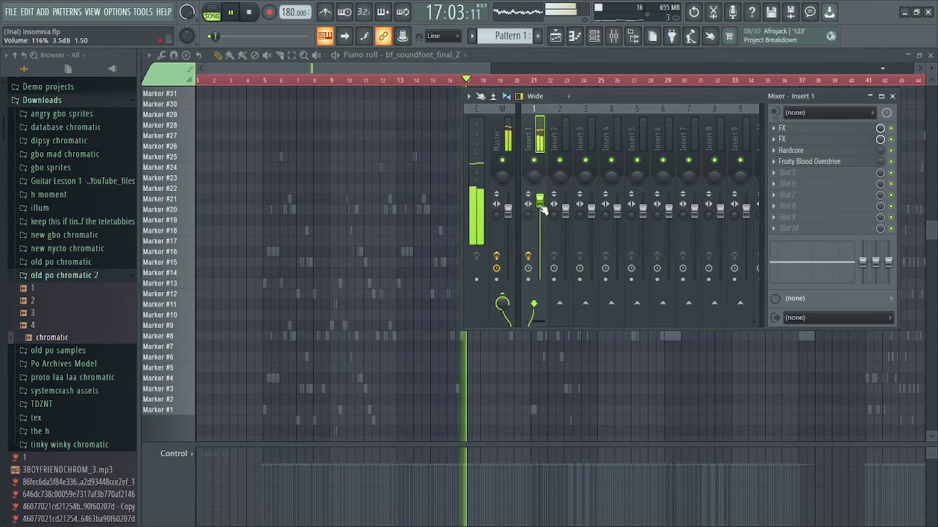
{"action": "left_click", "coordinate": [893, 97]}
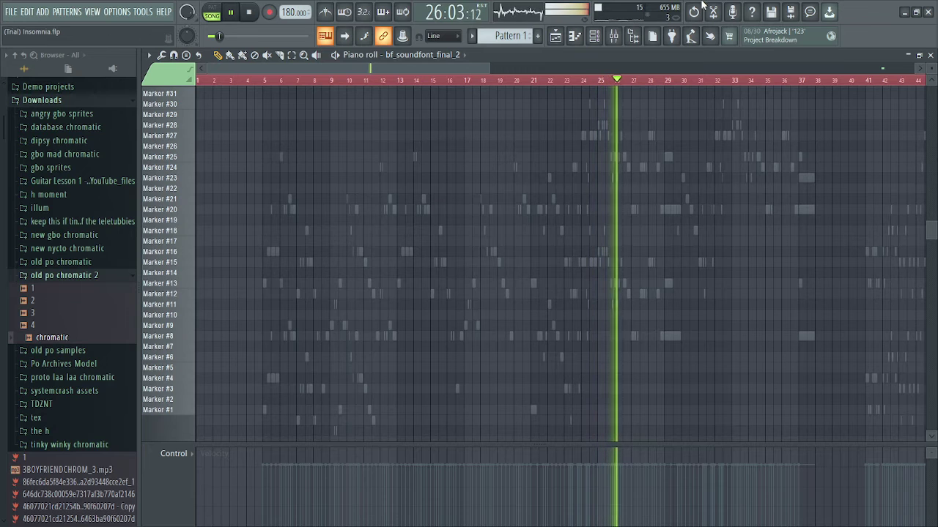
{"action": "left_click", "coordinate": [614, 39]}
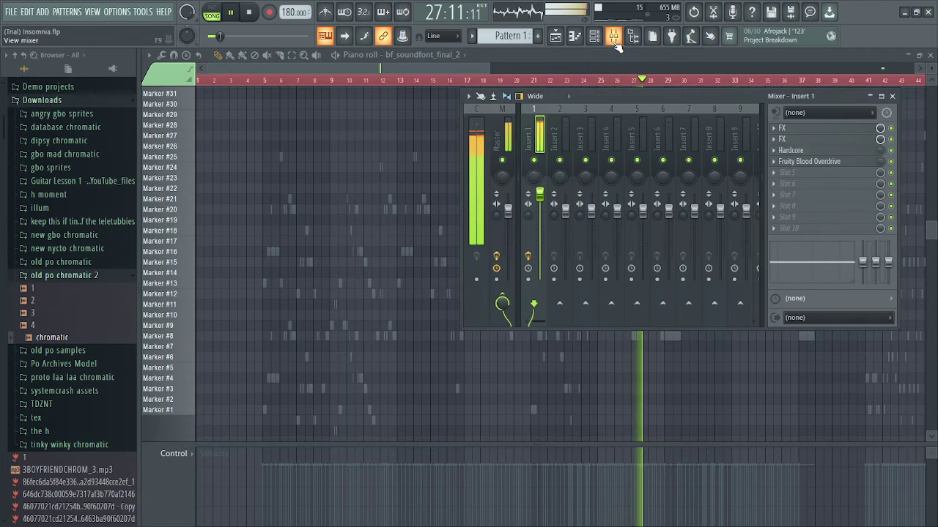
{"action": "left_click", "coordinate": [614, 39]}
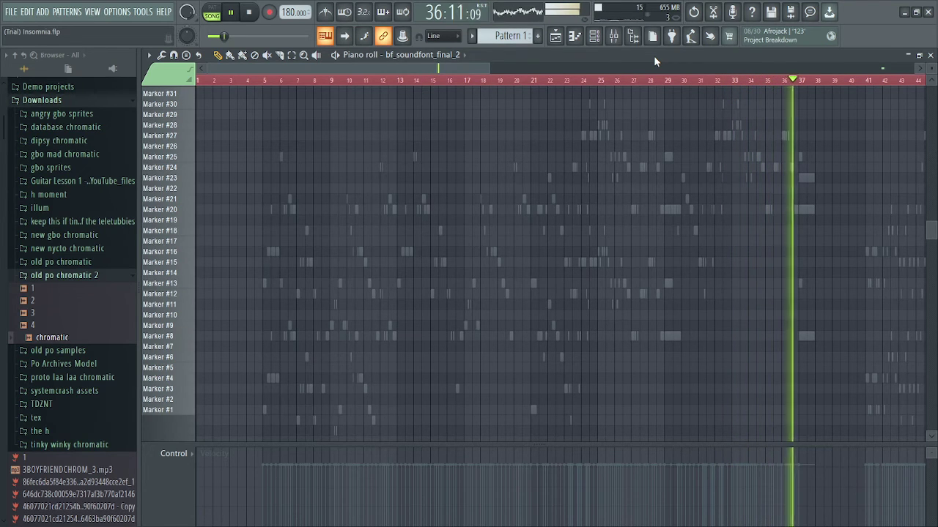
Step: Listen to the covered song until about bar 47 with the full pattern length in view, and stop playback
{"action": "scroll", "coordinate": [626, 264], "scroll_direction": "down", "scroll_amount": 4}
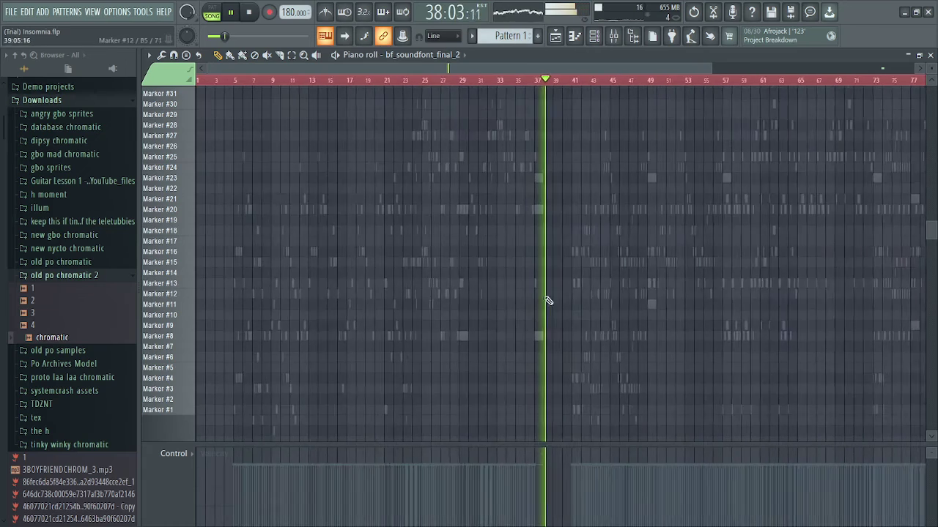
{"action": "scroll", "coordinate": [548, 300], "scroll_direction": "down", "scroll_amount": 3}
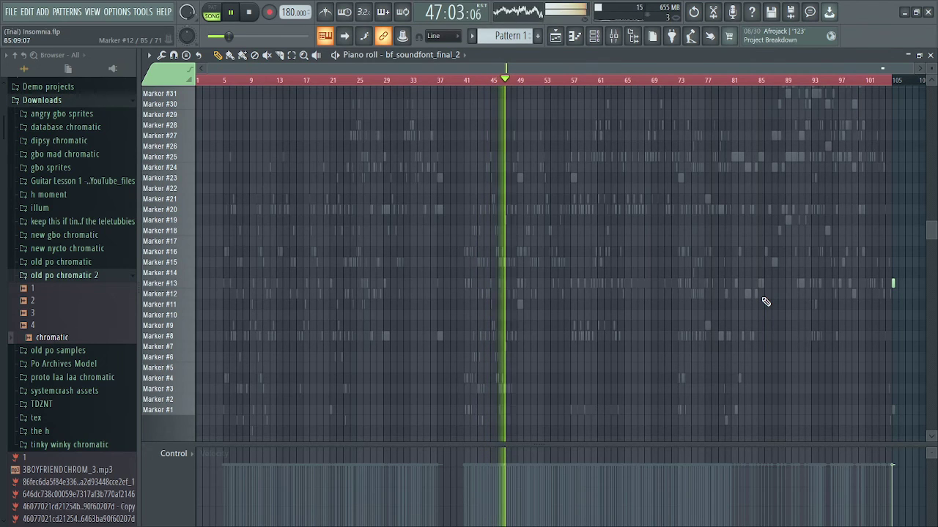
{"action": "key", "text": "space"}
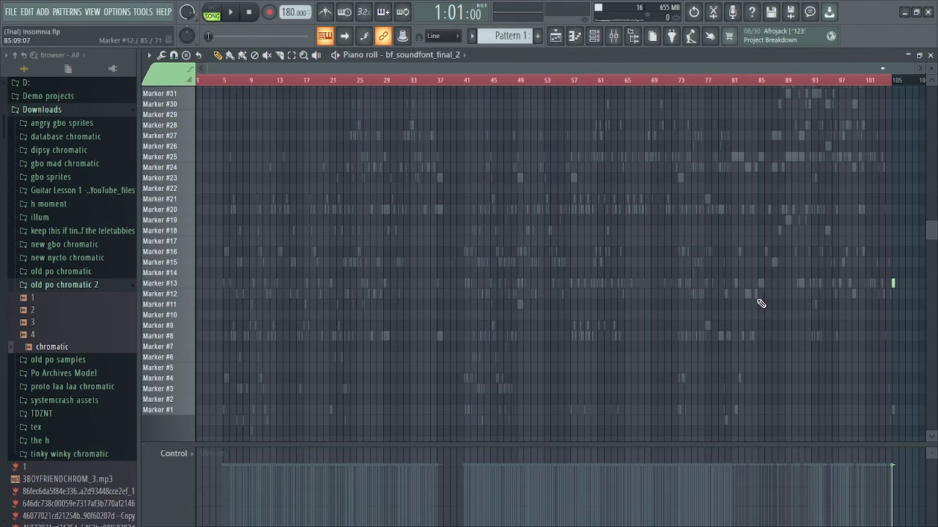
Step: Switch to OBS Studio to reach the recording controls
{"action": "left_click", "coordinate": [128, 513]}
{"action": "left_click", "coordinate": [282, 514]}
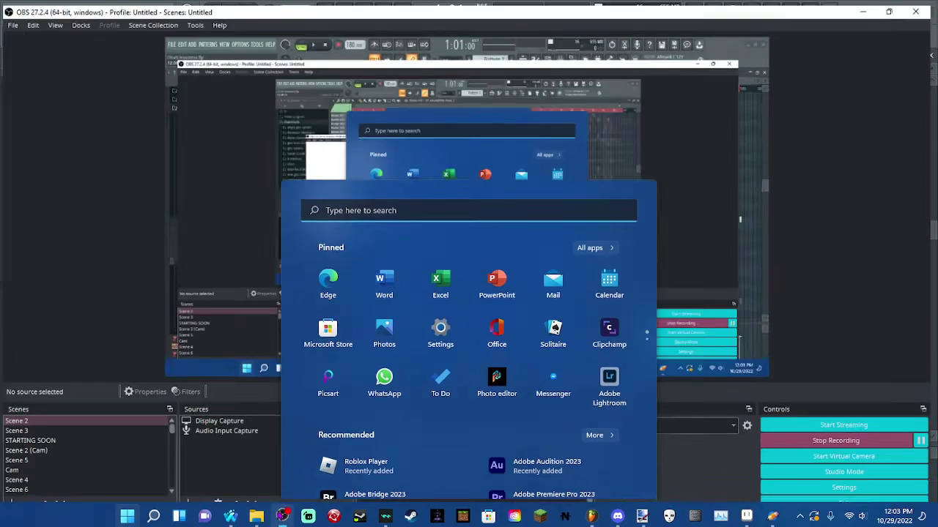